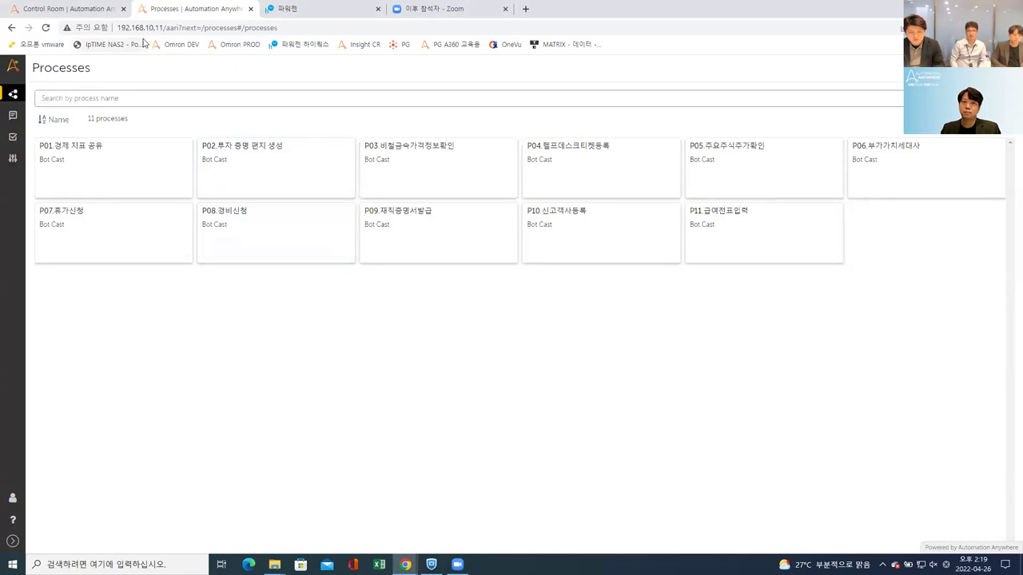
click(180, 30)
click(181, 30)
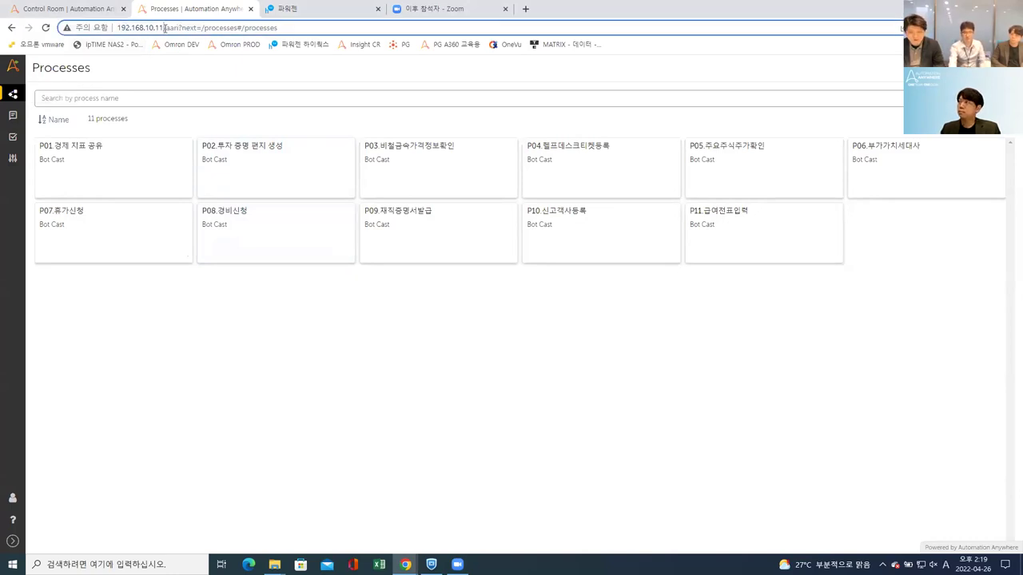
key(shift+Home)
key(Right)
drag(167, 28, 179, 28)
click(182, 28)
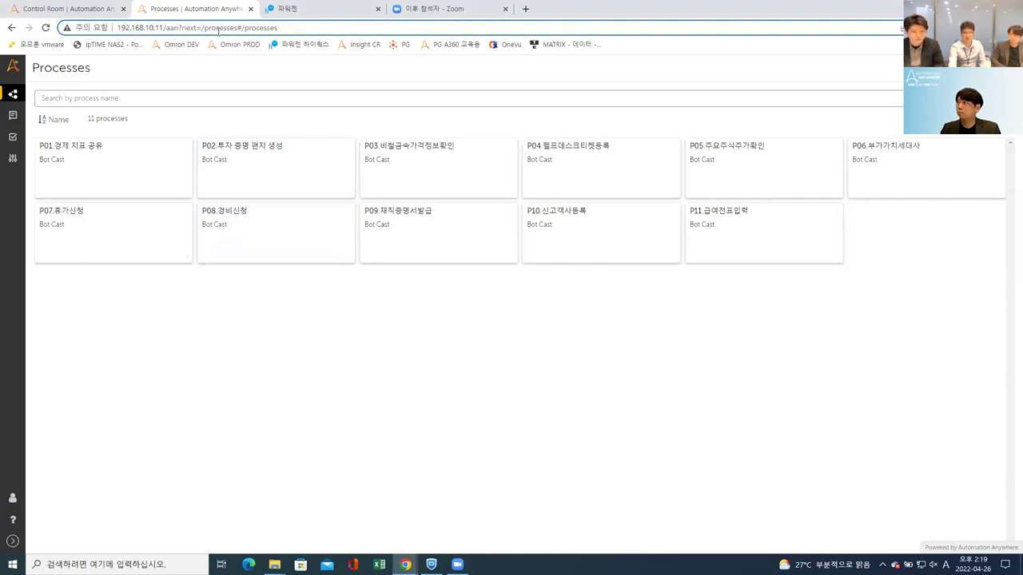
click(155, 343)
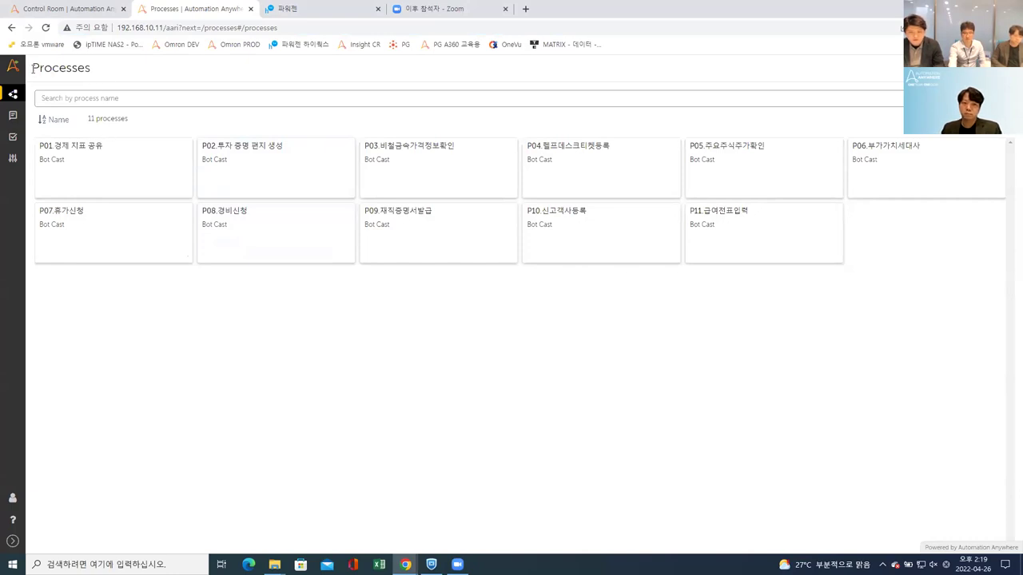
drag(32, 68, 90, 70)
click(85, 70)
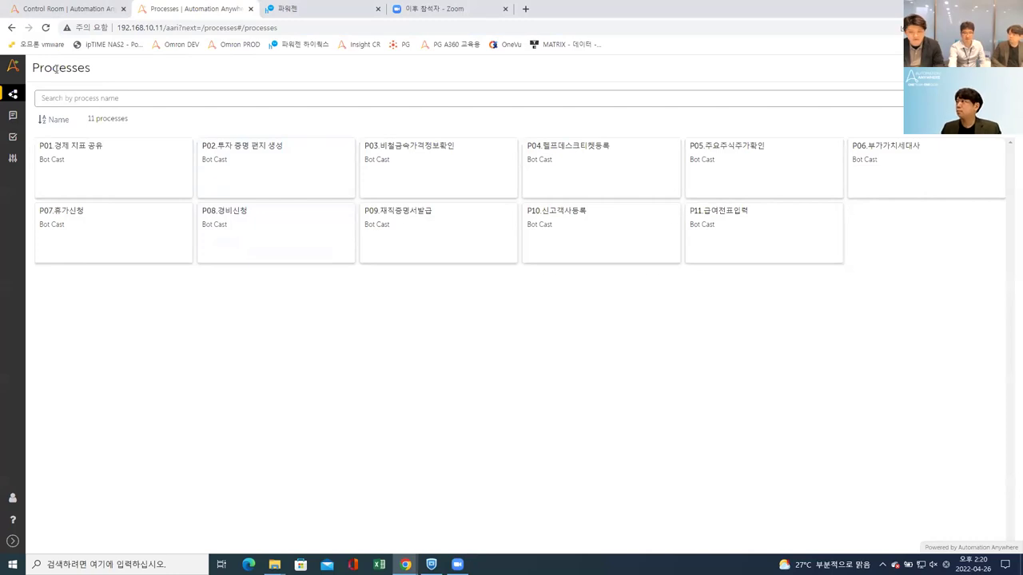
drag(36, 69, 84, 70)
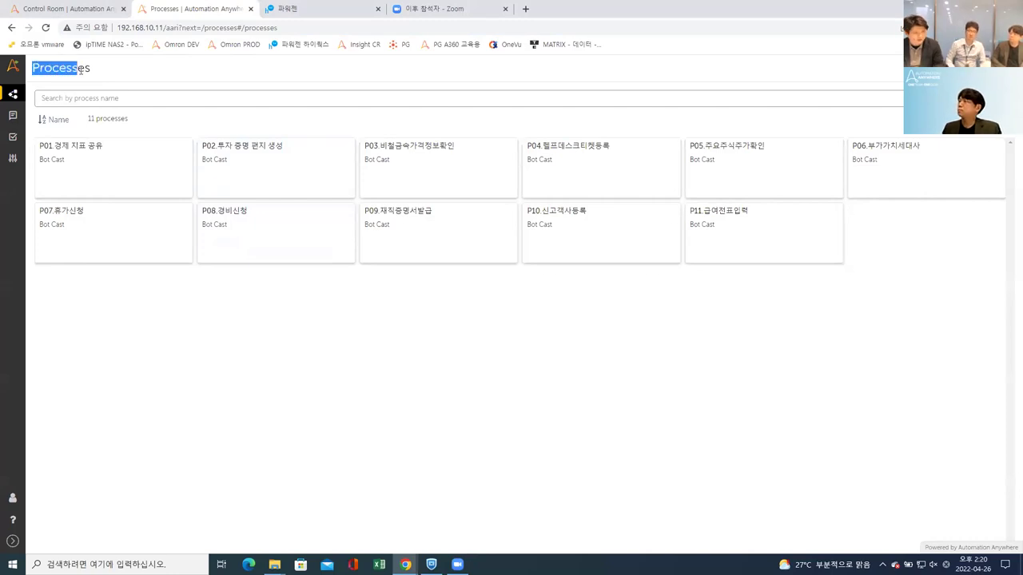
click(82, 69)
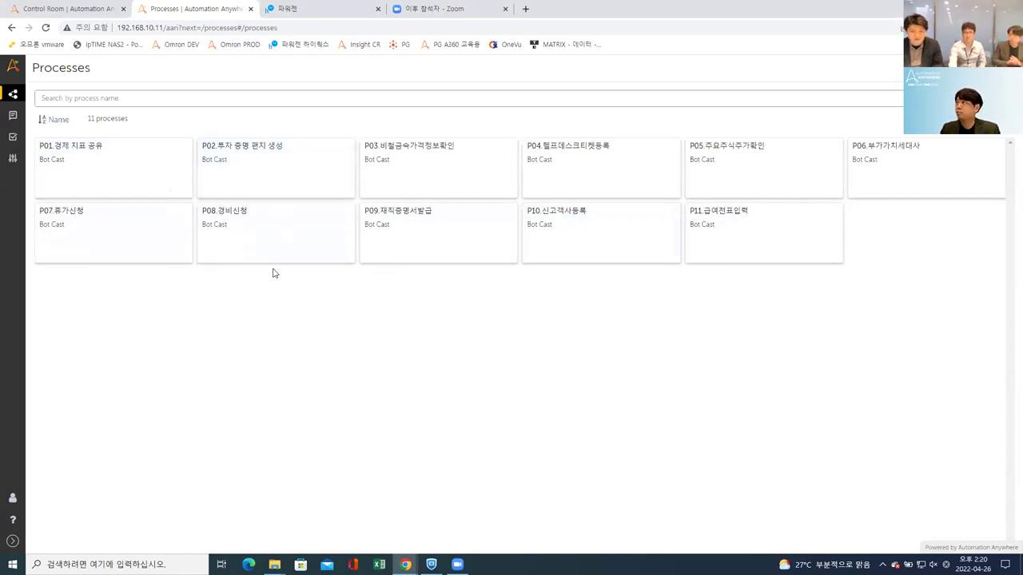
Step: Open the P01.경제 지표 공유 request form and check the country list without choosing one
click(108, 170)
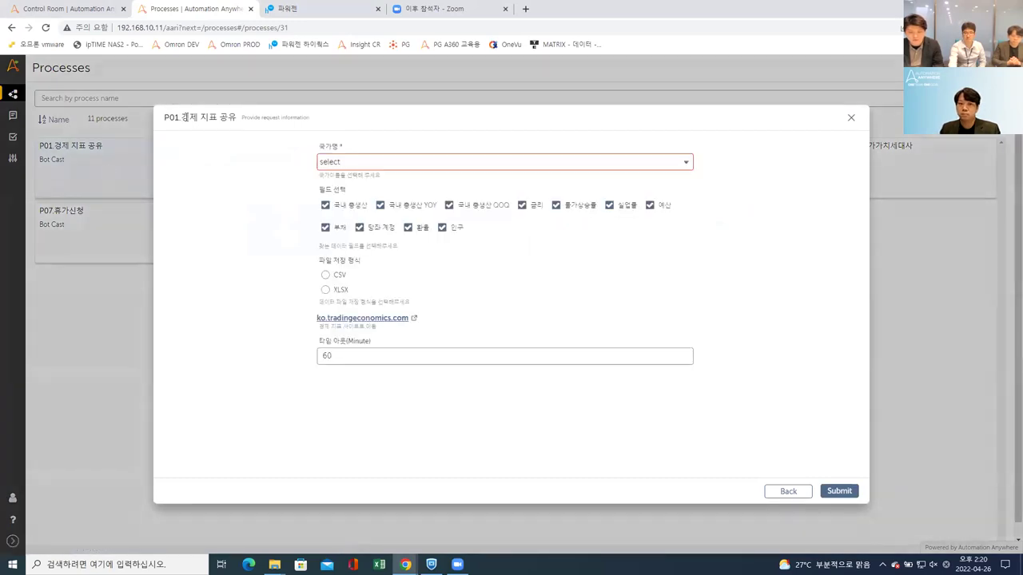
drag(183, 118, 241, 125)
click(241, 124)
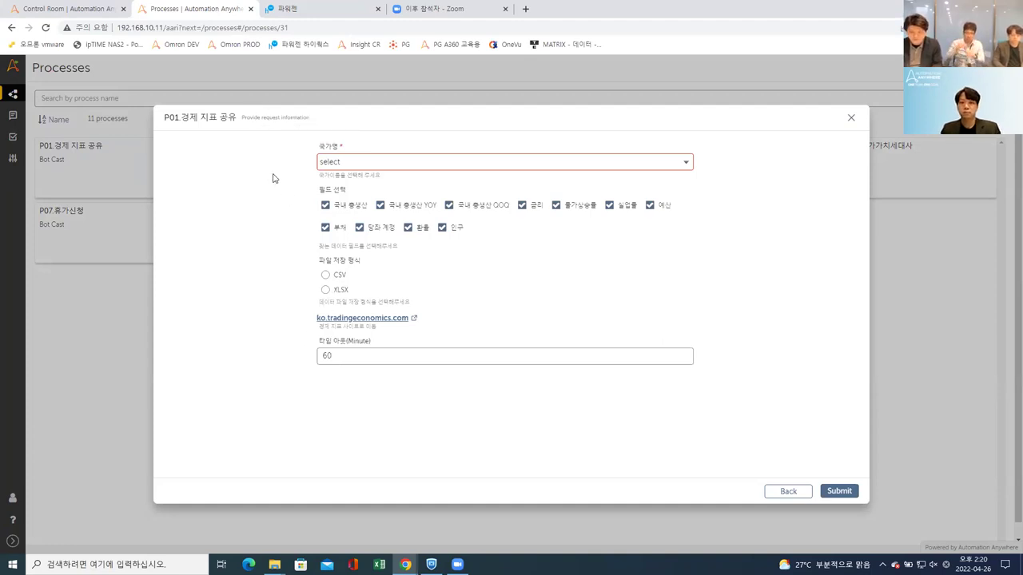
drag(170, 117, 286, 118)
click(312, 120)
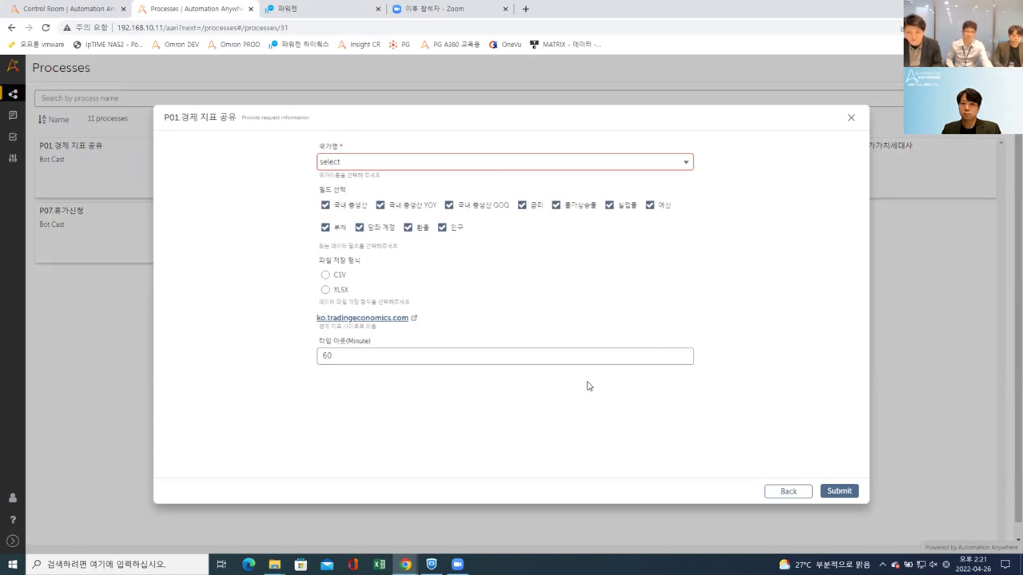
click(360, 165)
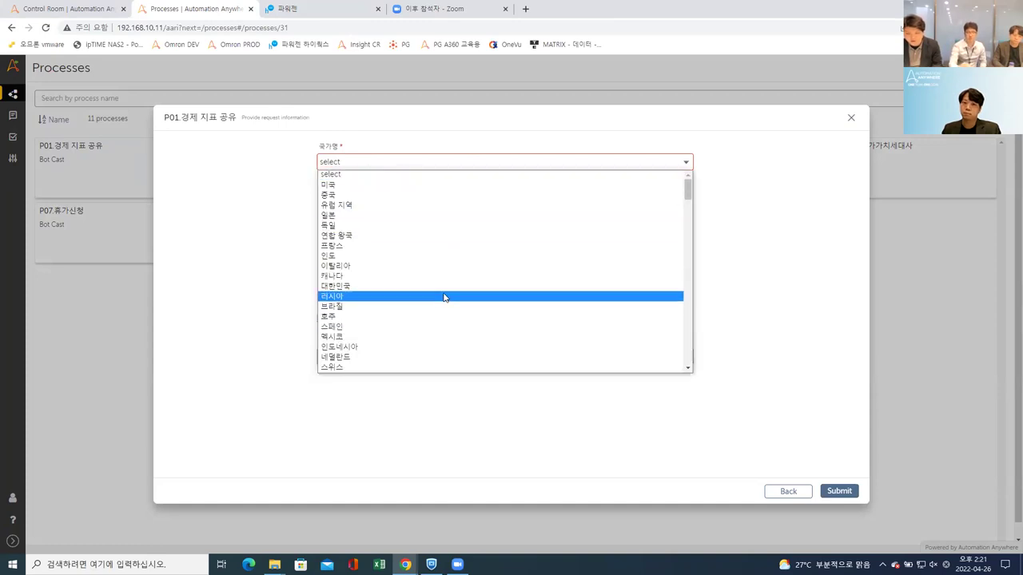
click(284, 246)
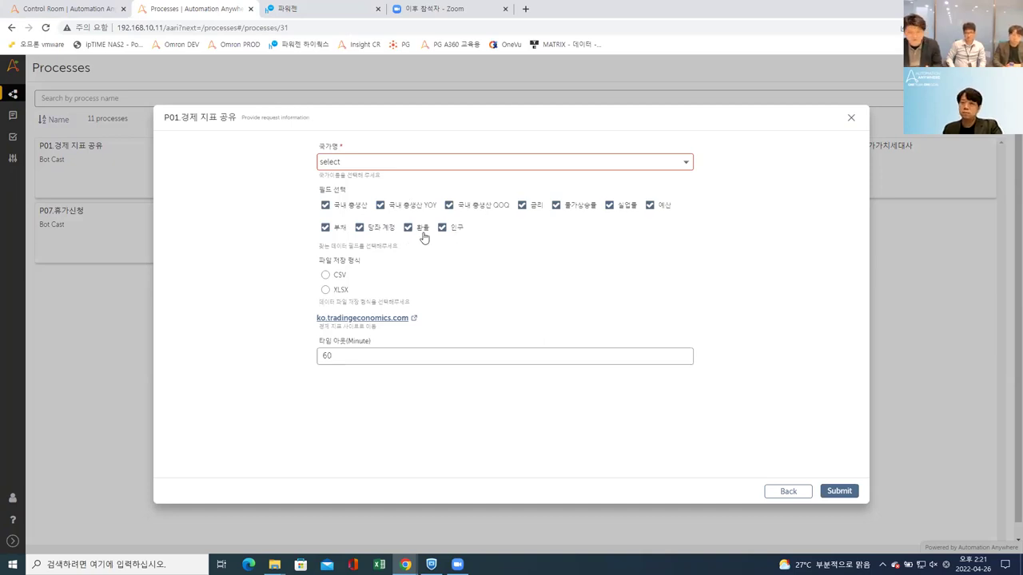
Step: Set the file format to XLSX and open the ko.tradingeconomics.com reference site
click(342, 277)
click(341, 290)
click(341, 277)
click(343, 293)
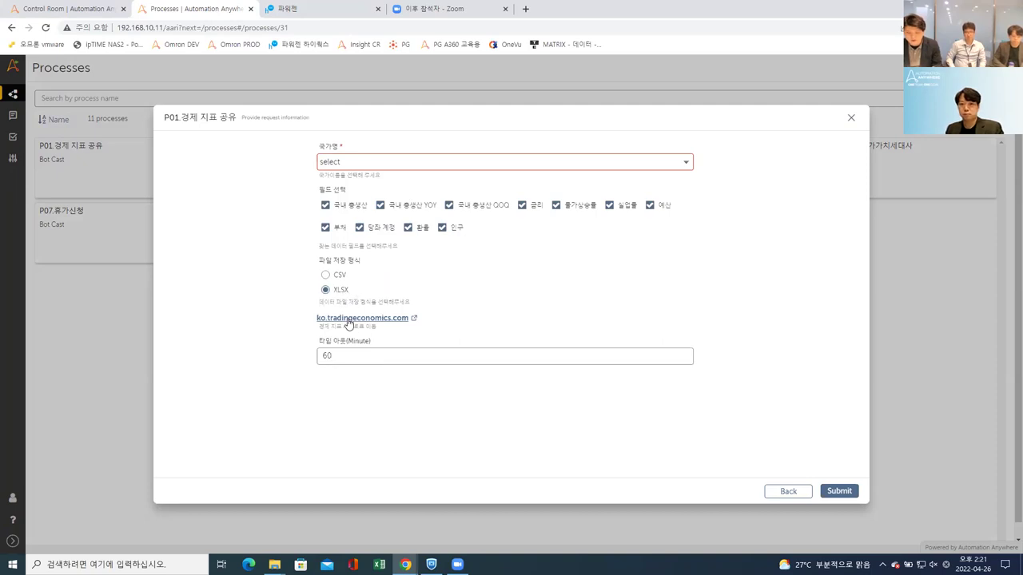
drag(323, 327, 365, 334)
click(366, 320)
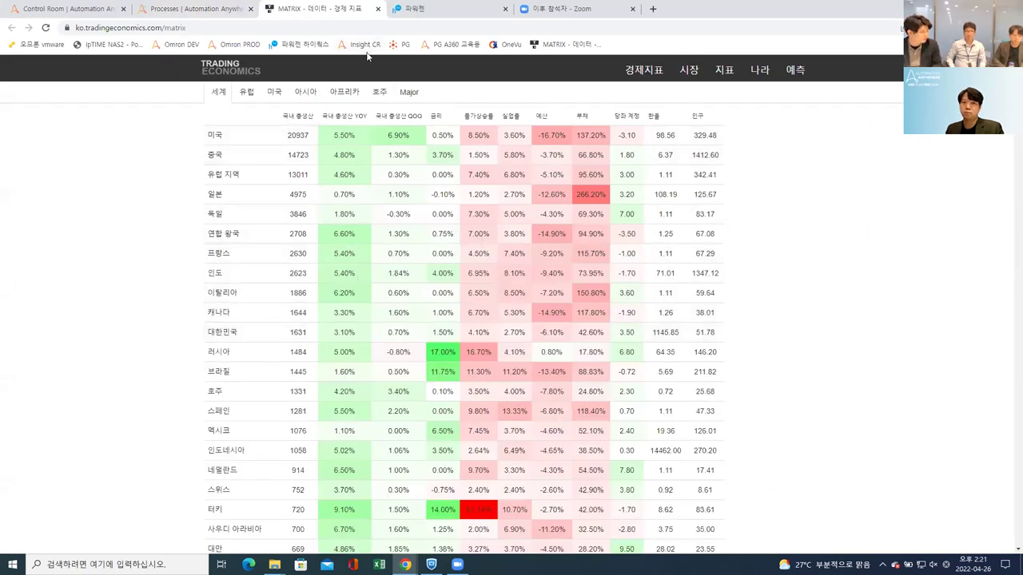
Step: Return to the P01 request form and focus the 60-minute timeout value
click(164, 10)
click(359, 354)
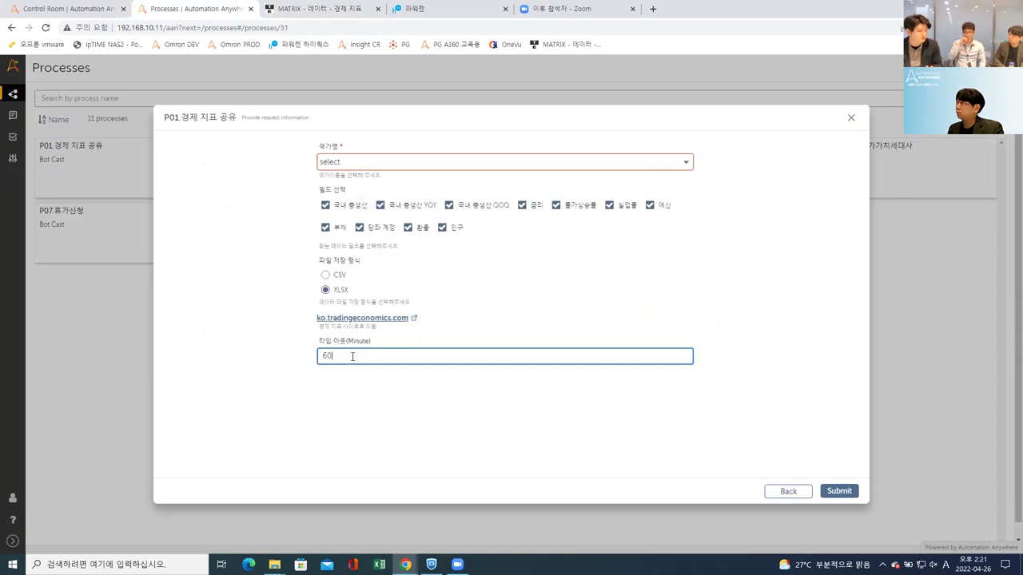
Step: Choose 대한민국 as the country and submit the P01 request
click(361, 388)
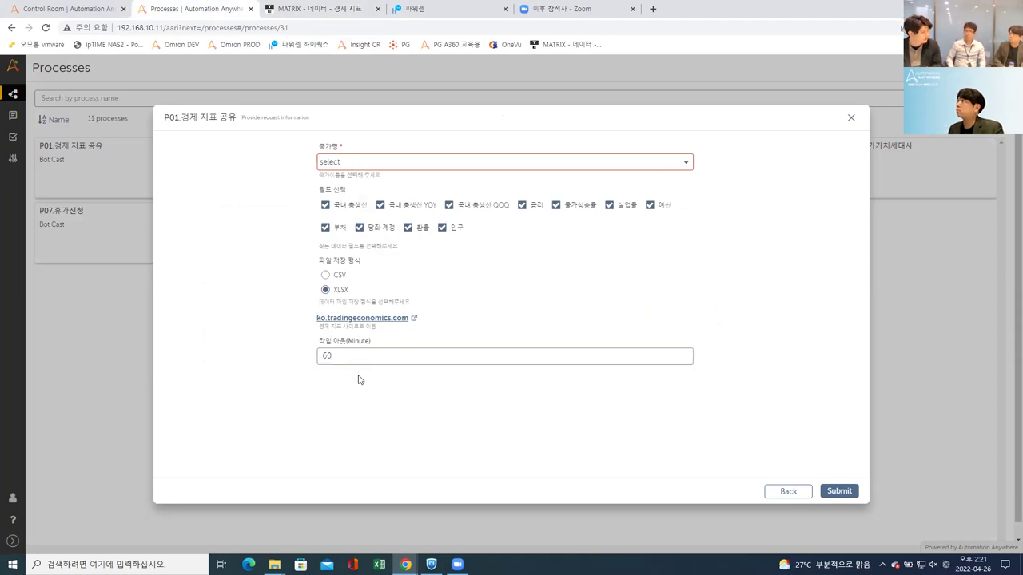
click(457, 165)
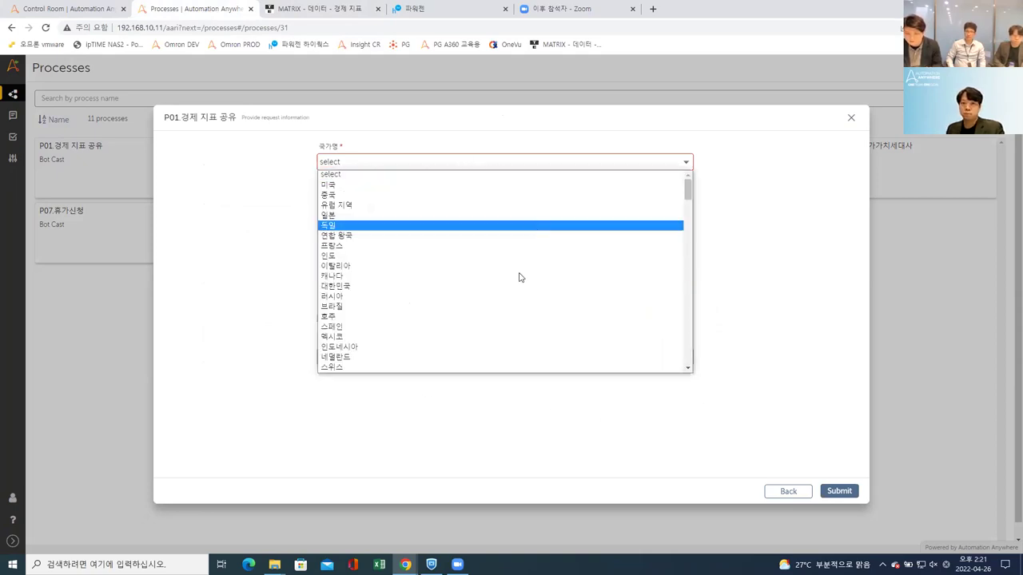
click(465, 288)
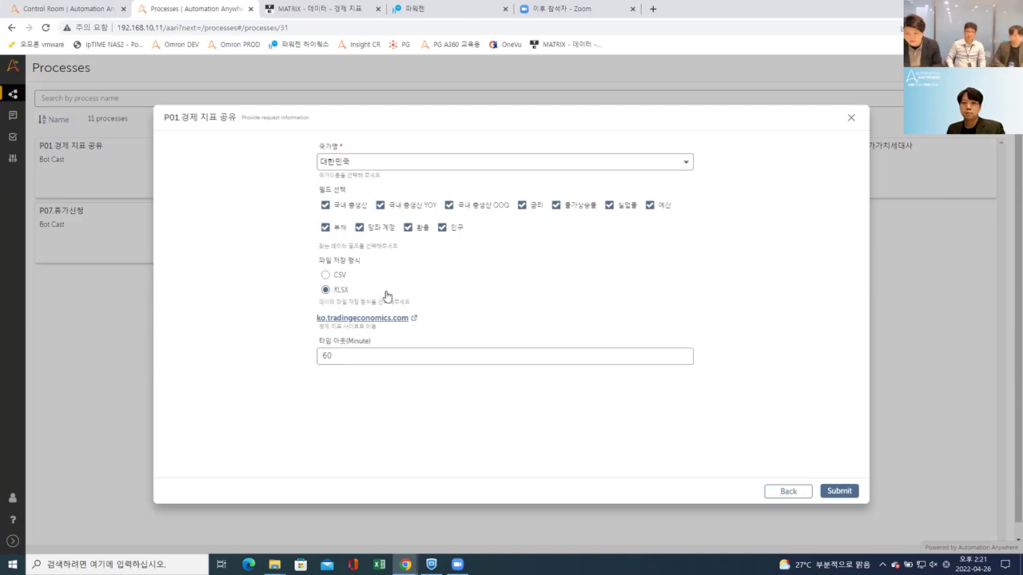
click(841, 492)
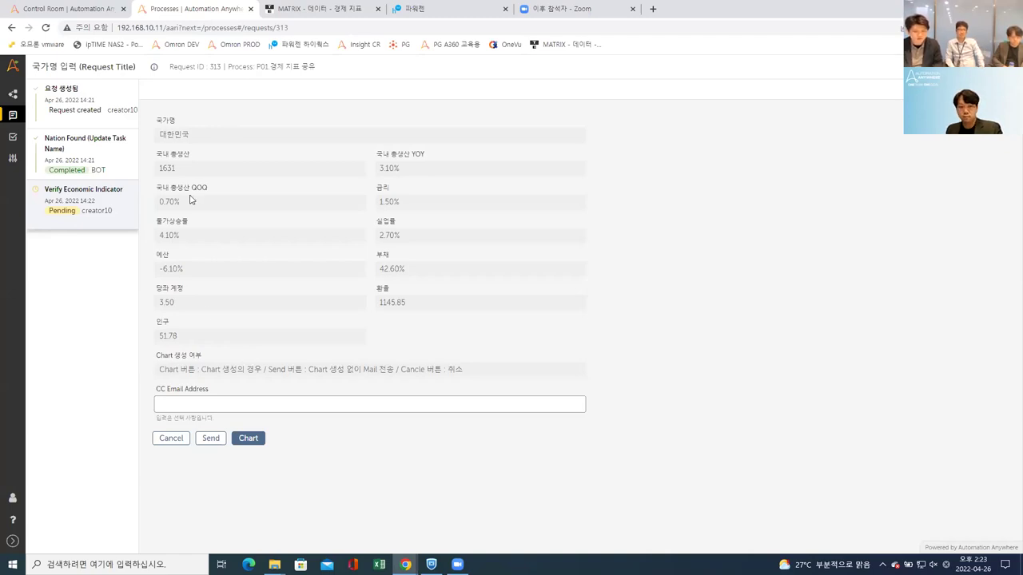
Step: Leave CC Email Address empty and choose Chart on the Verify Economic Indicator task
drag(163, 270, 197, 272)
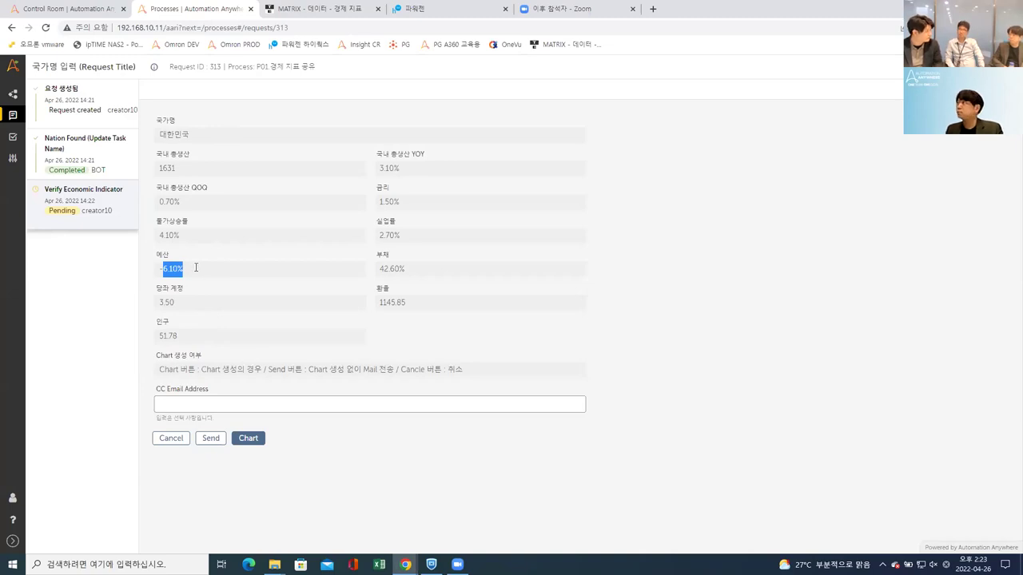
click(194, 269)
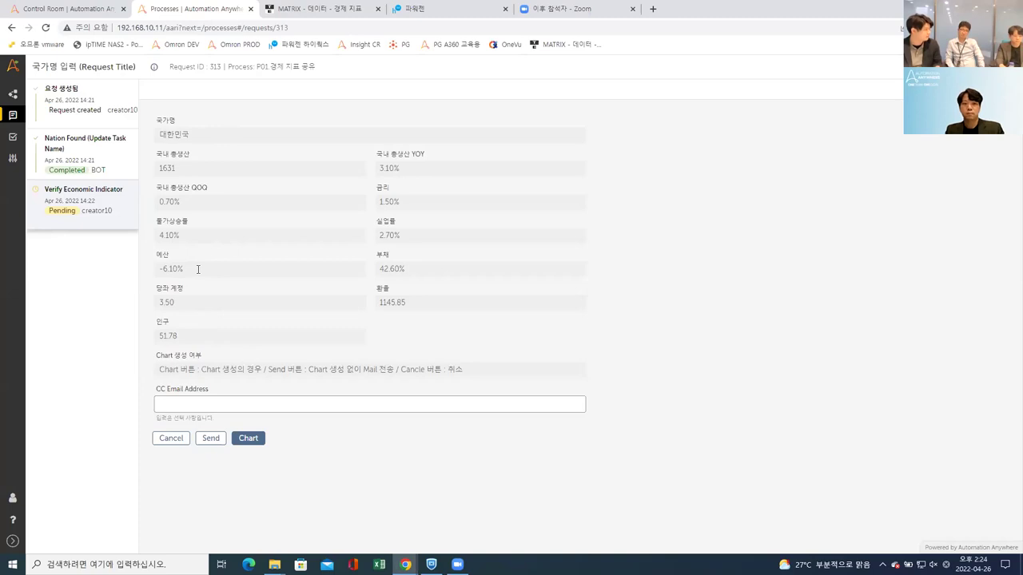
click(248, 442)
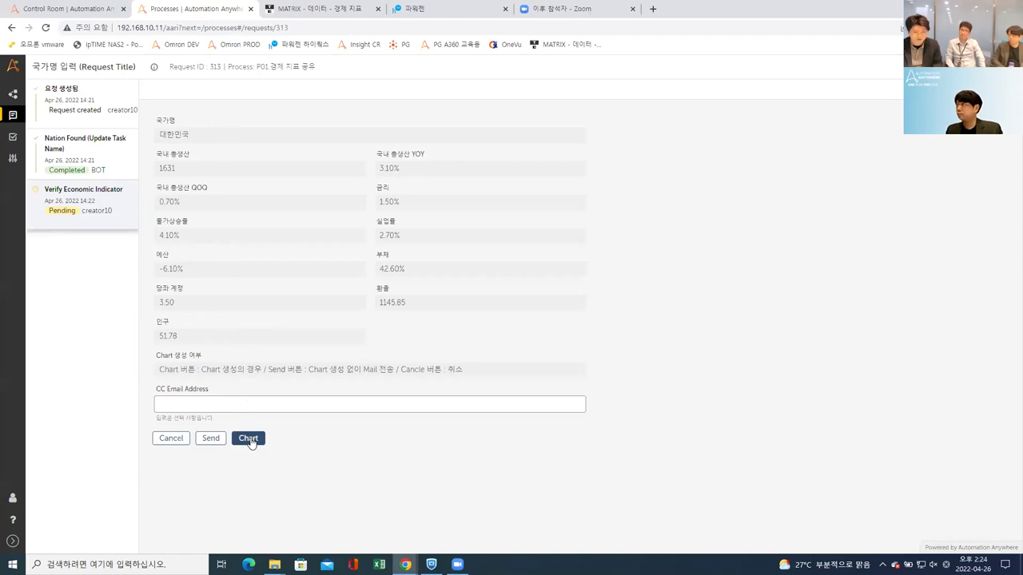
click(202, 402)
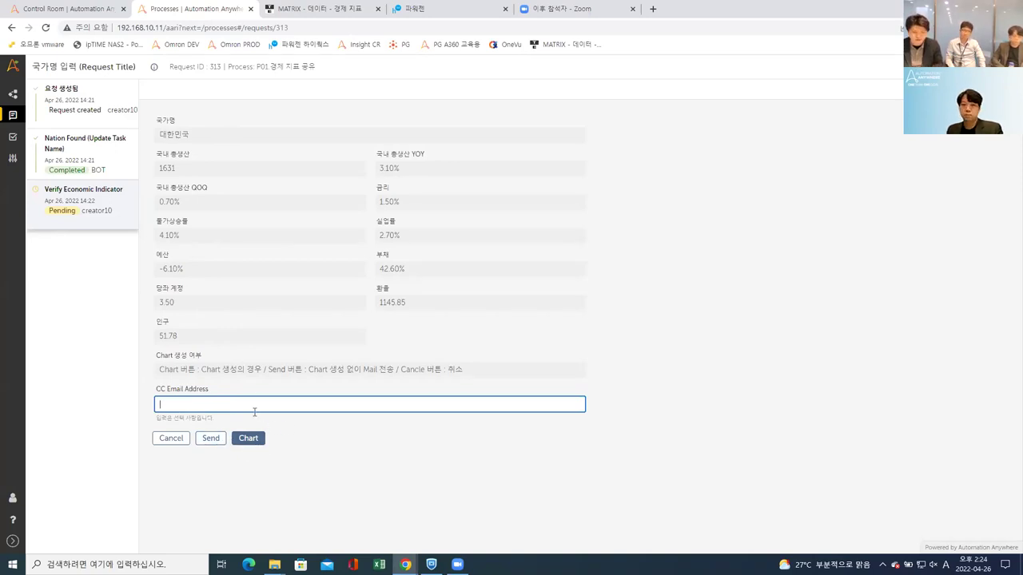
click(264, 373)
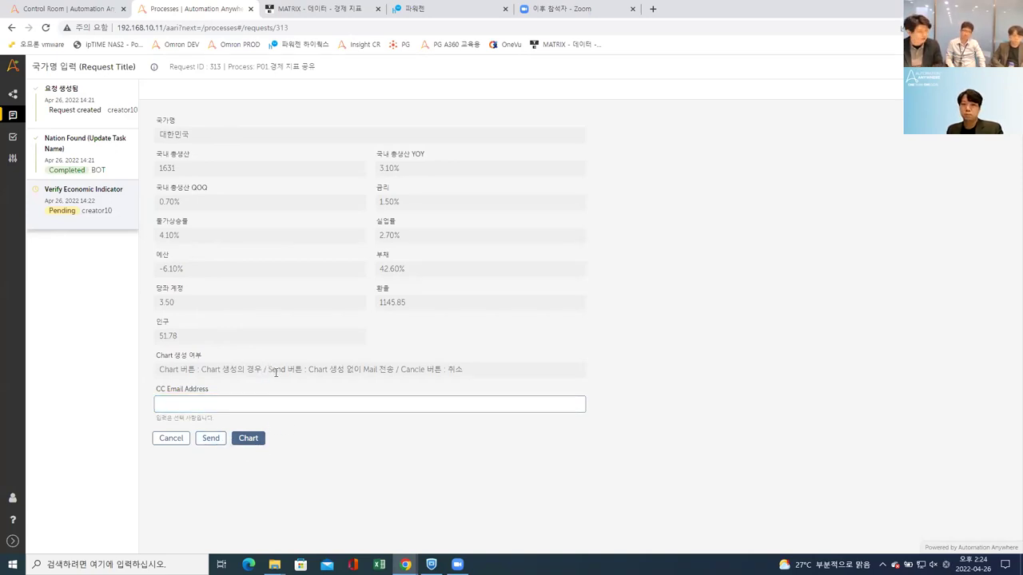
click(264, 434)
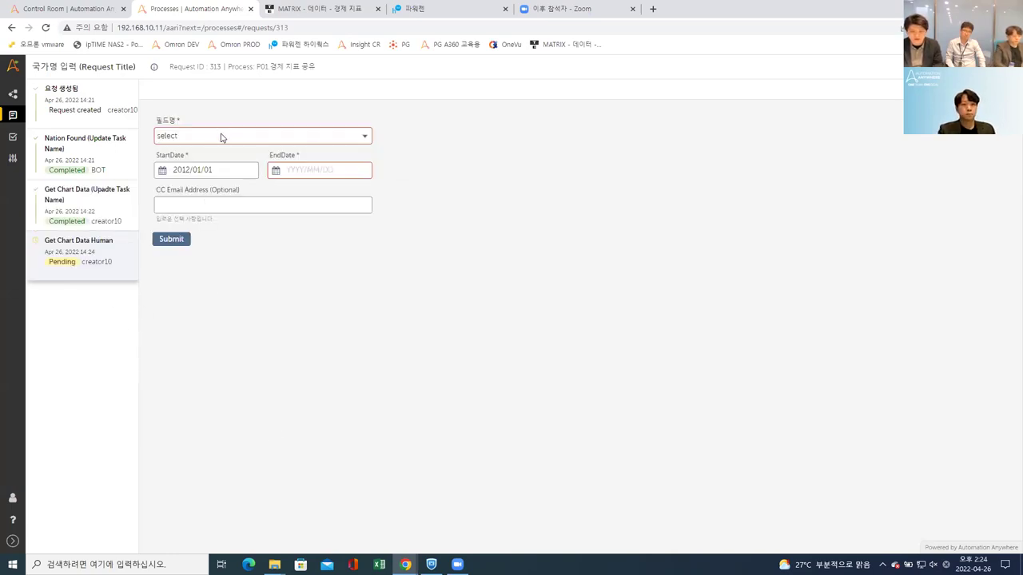
Step: Set the chart field to 국내 총생산 QOQ and the end date to 2022/04/05
click(212, 138)
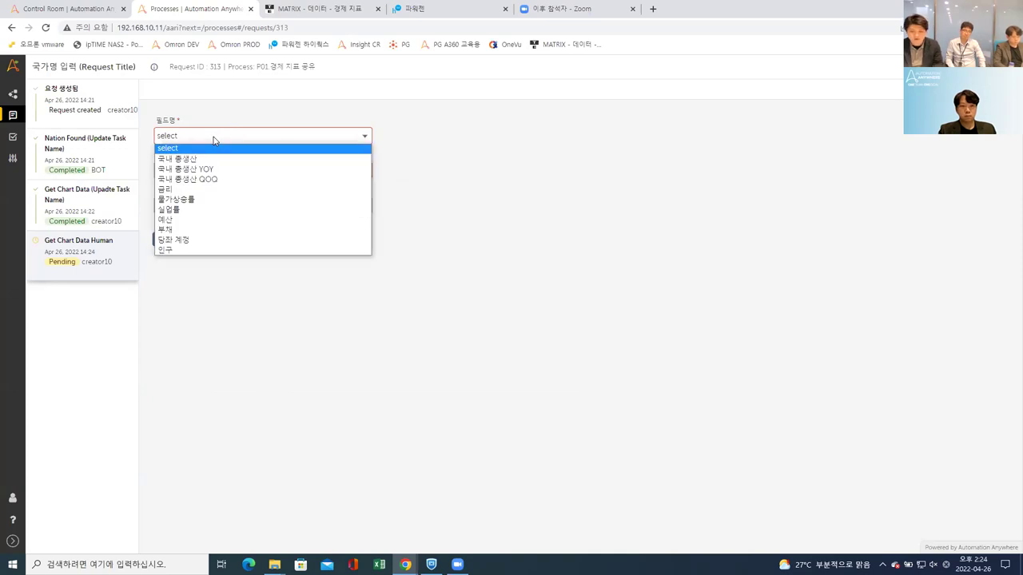
click(214, 180)
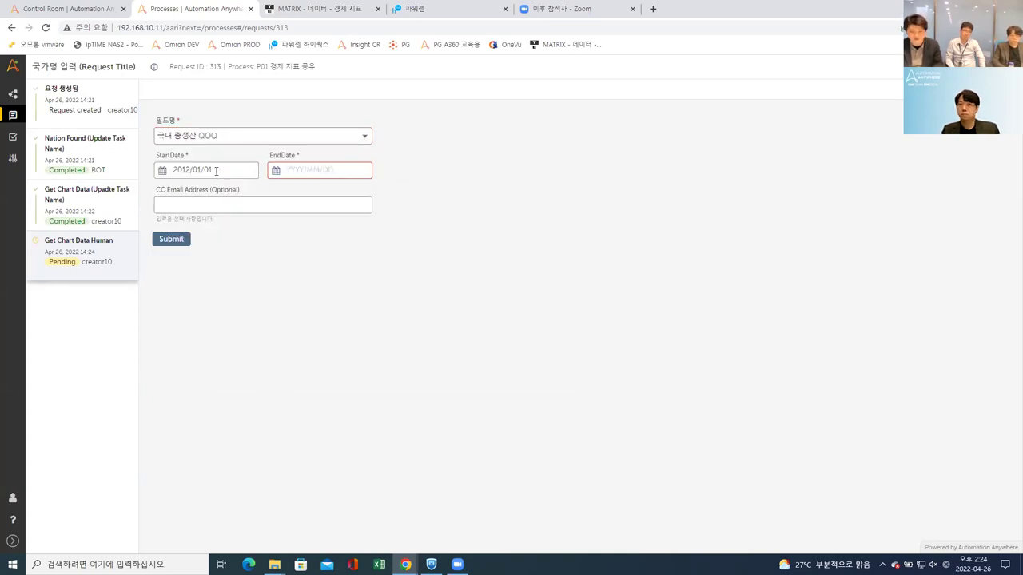
click(297, 170)
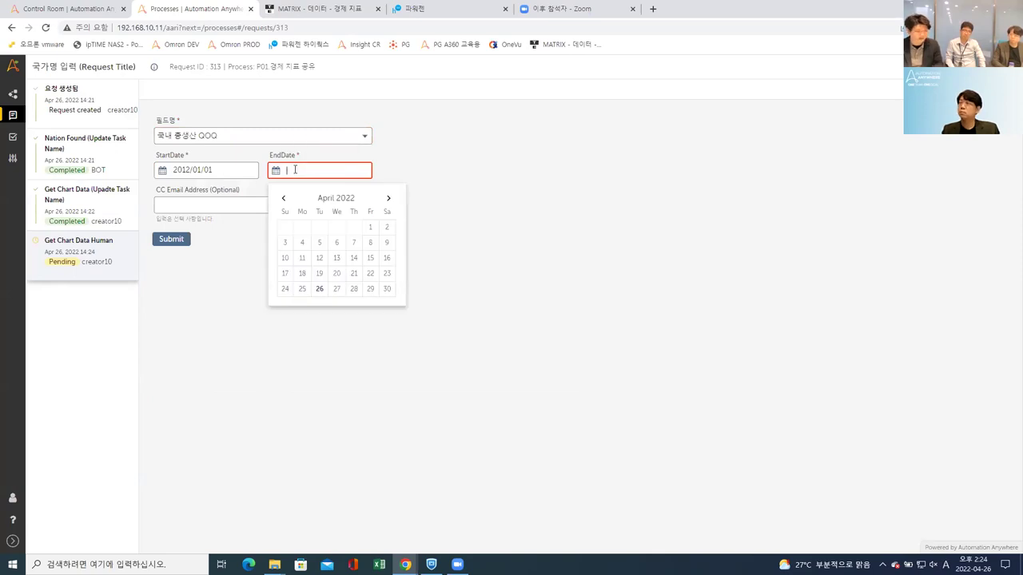
click(320, 247)
Step: Enter the recipient's e-mail address in the optional CC Email Address field
click(286, 208)
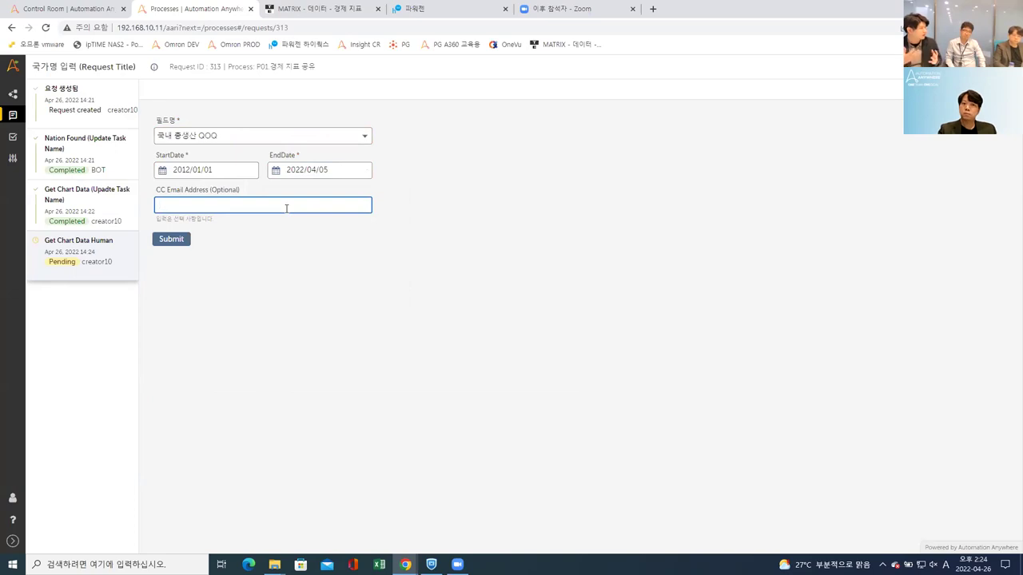
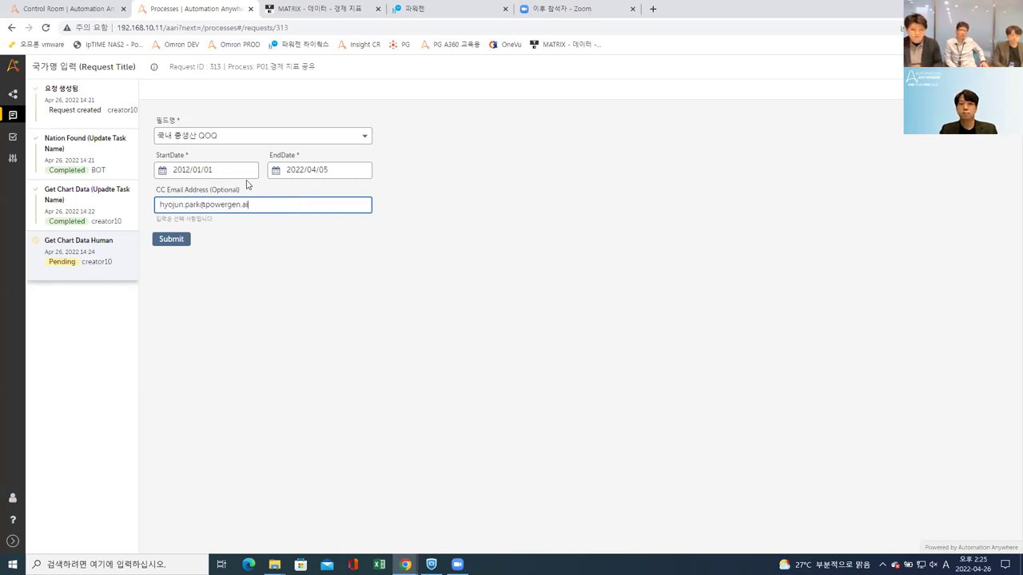
click(194, 219)
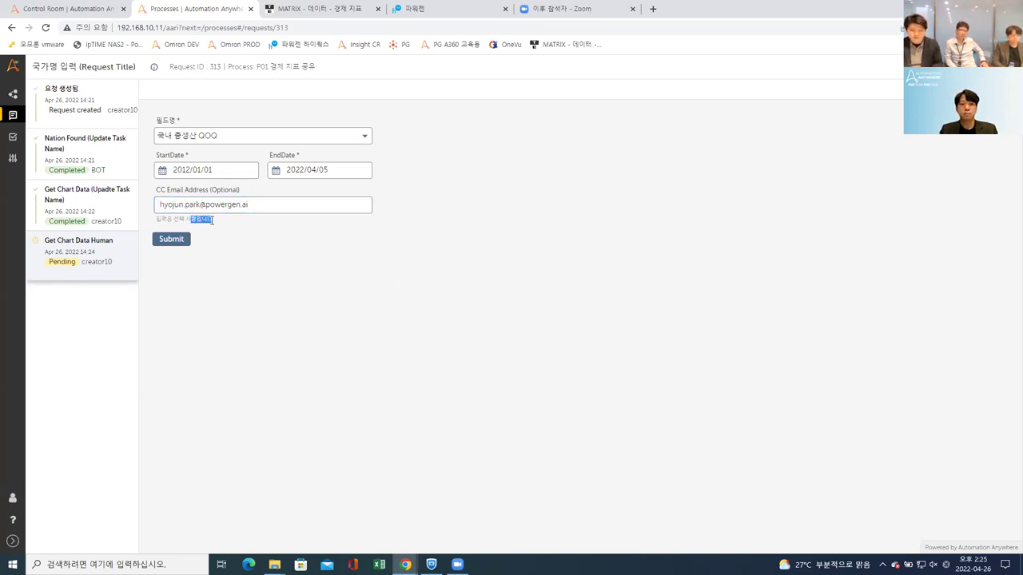
Step: Submit the chart data form and check the Get Chart and Send EconomicIndicator Email tasks
click(183, 242)
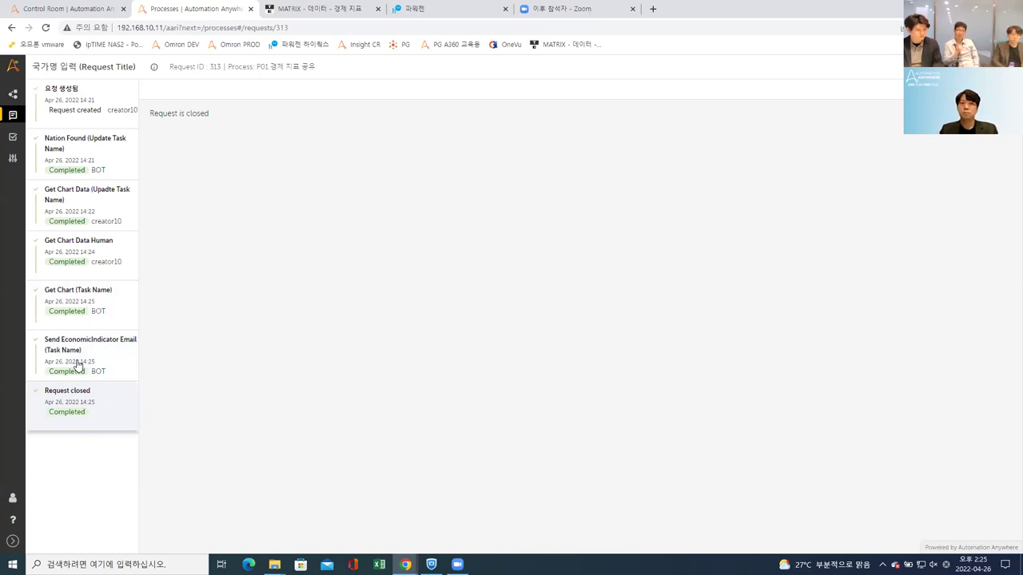
click(80, 355)
click(89, 318)
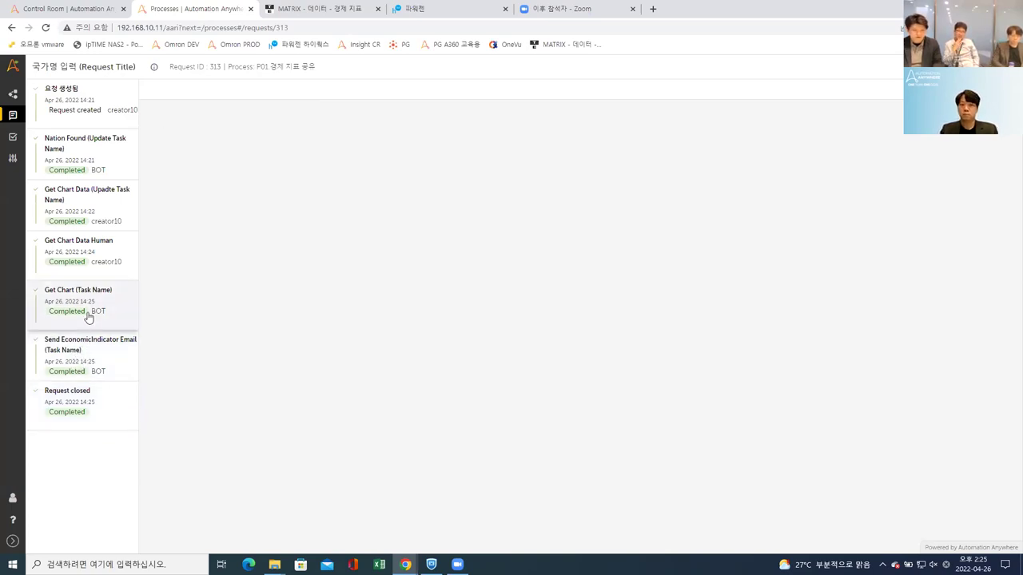
click(83, 346)
Step: Review the earlier timeline tasks and return to the Request closed summary
click(94, 243)
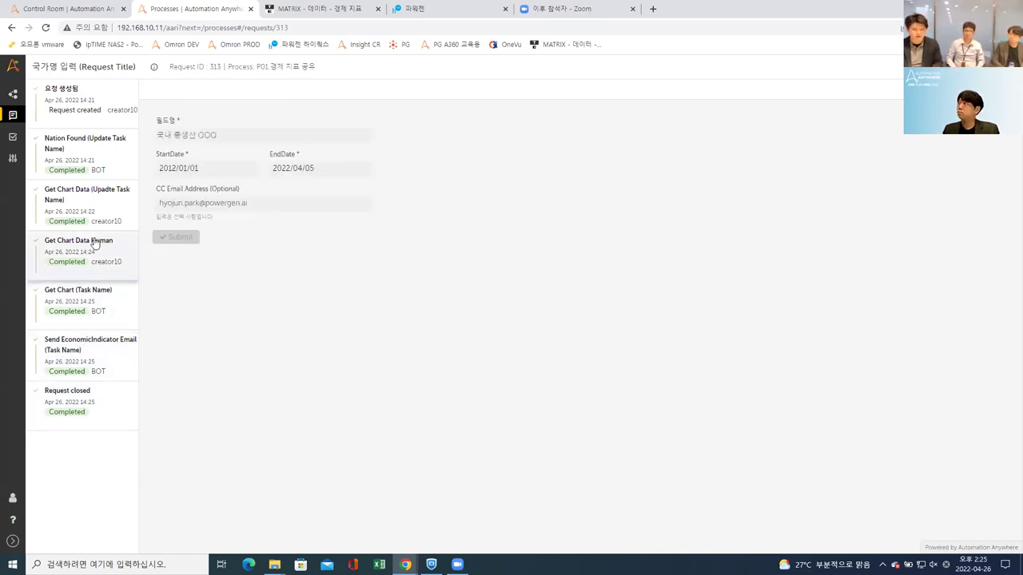
click(97, 223)
click(96, 153)
click(91, 199)
click(88, 408)
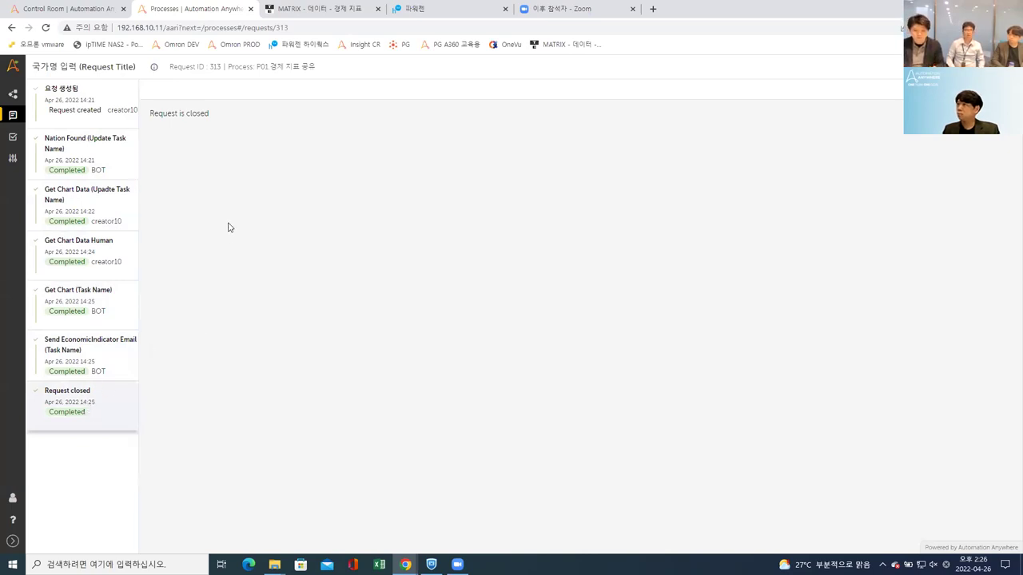
click(111, 349)
click(97, 413)
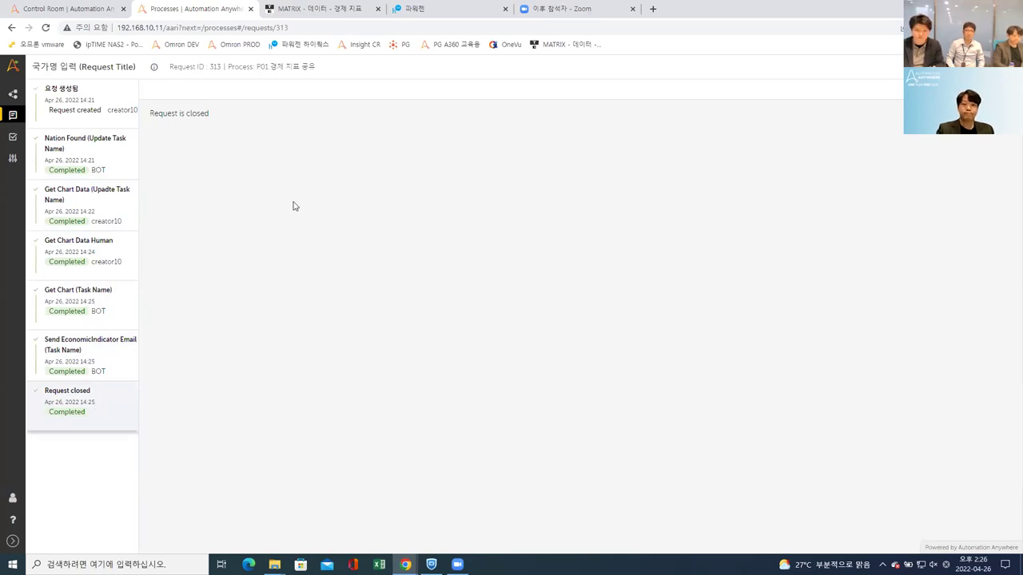
Step: Refresh the Hiworks mailbox and open the new 대한민국 economic indicator email with its chart
click(404, 9)
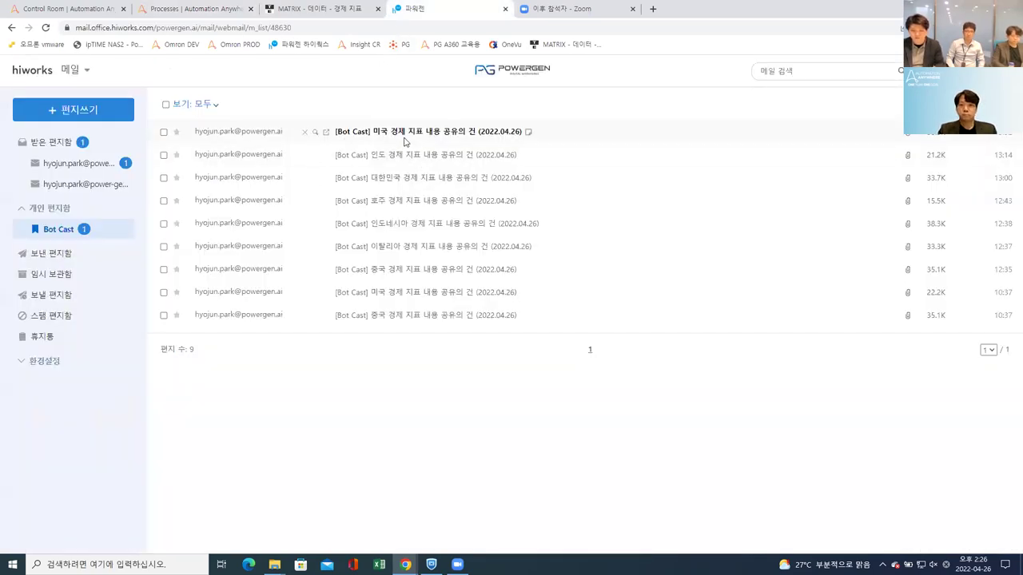
click(45, 28)
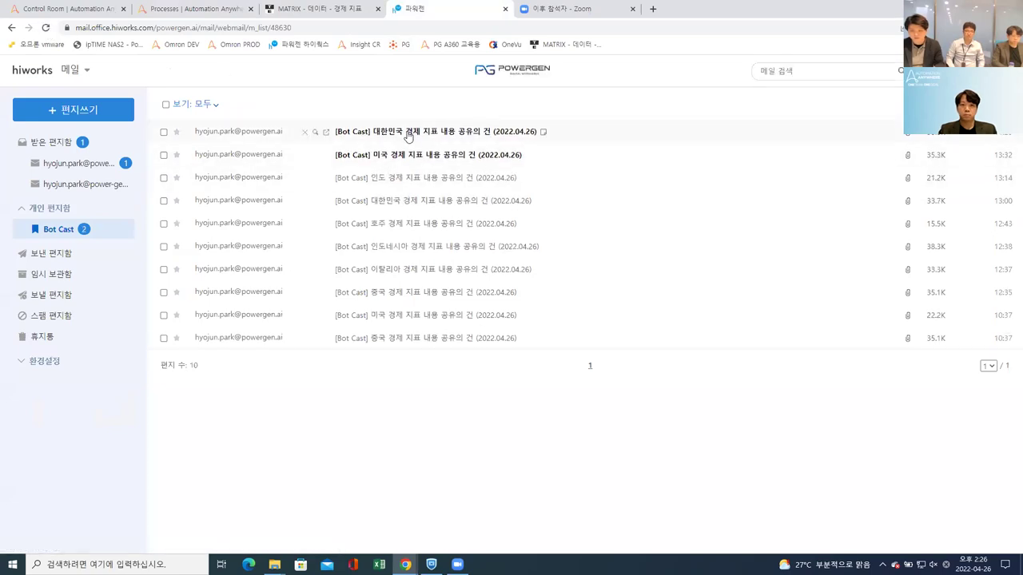
click(408, 133)
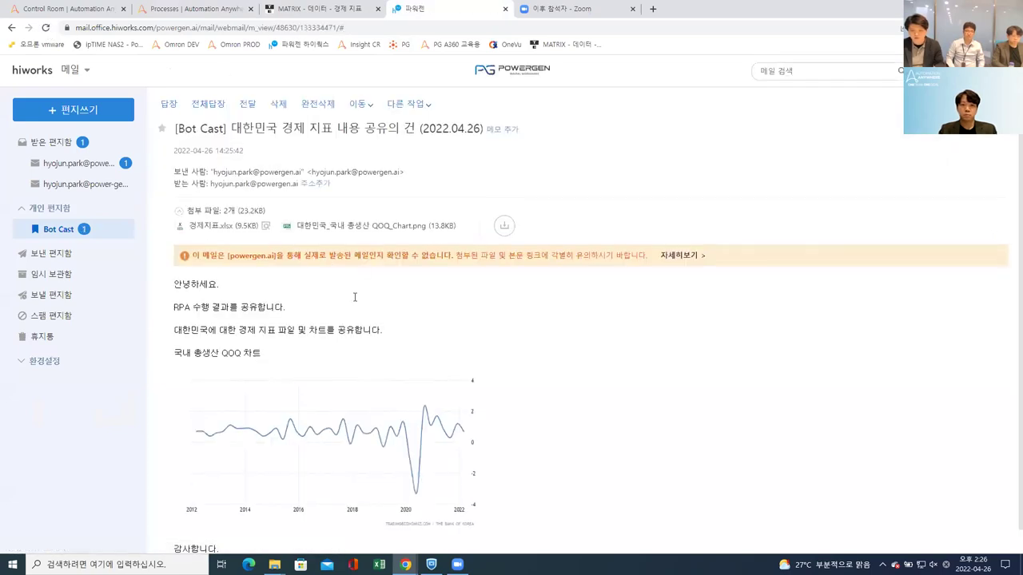
scroll(344, 288, down, 1)
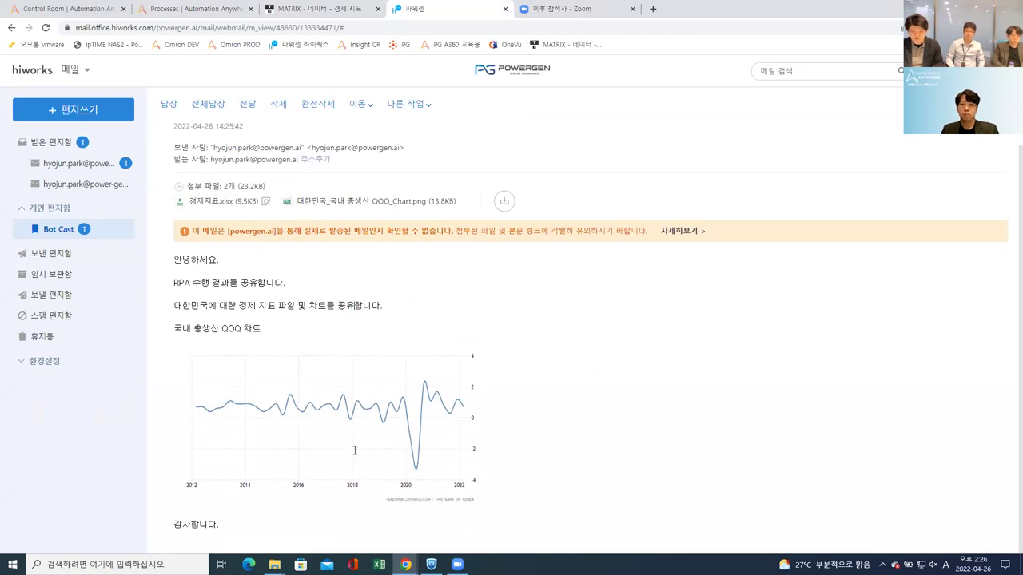
click(288, 328)
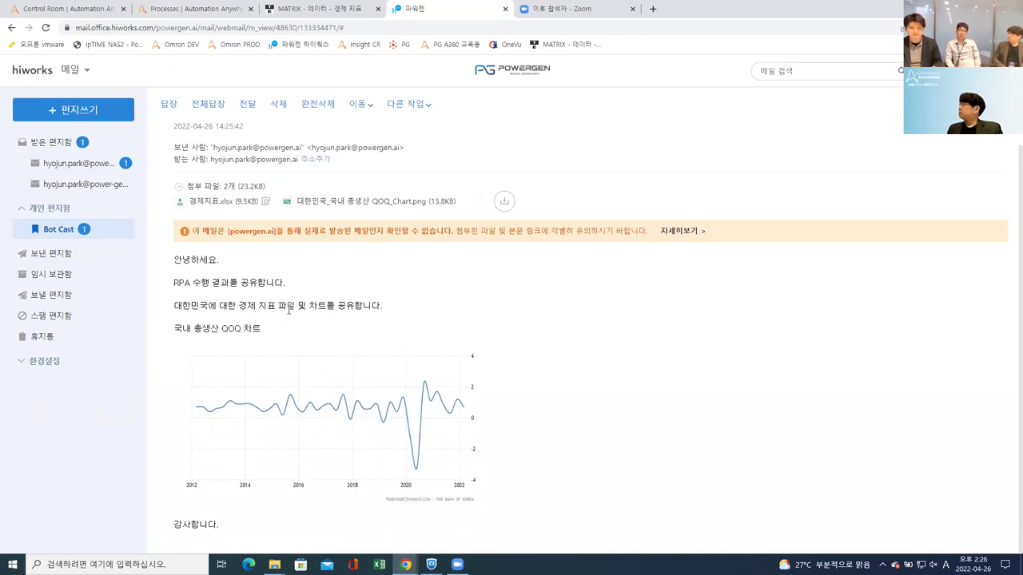
click(204, 16)
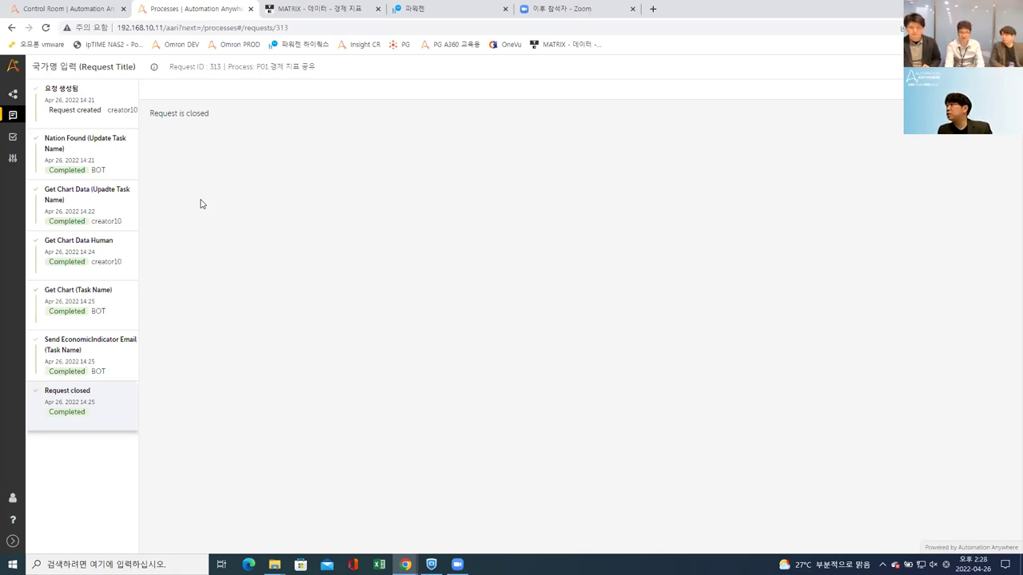
Step: Sort all process cards by name and open the P02 투자 증명 편지 생성 request form
click(12, 94)
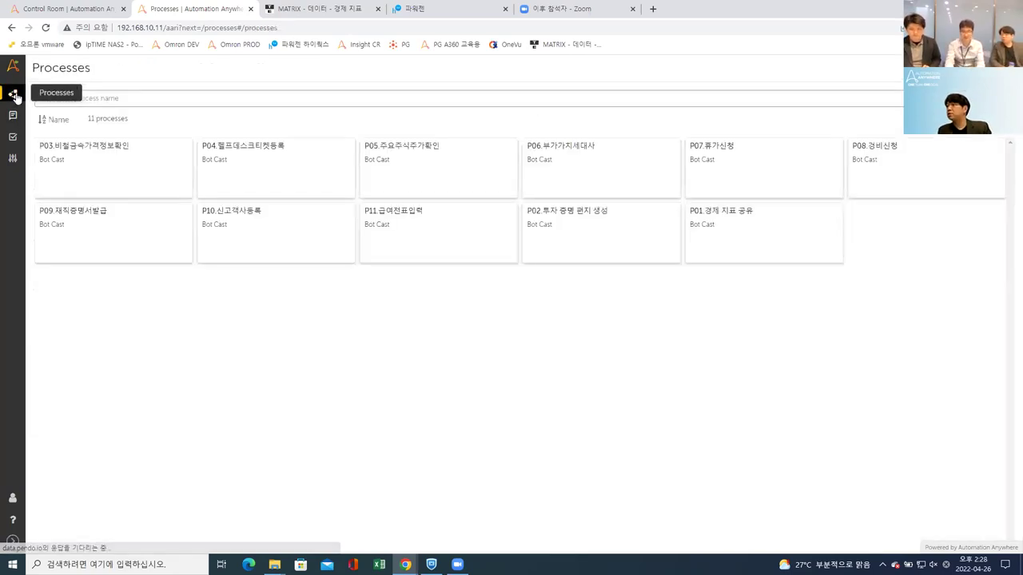
click(56, 121)
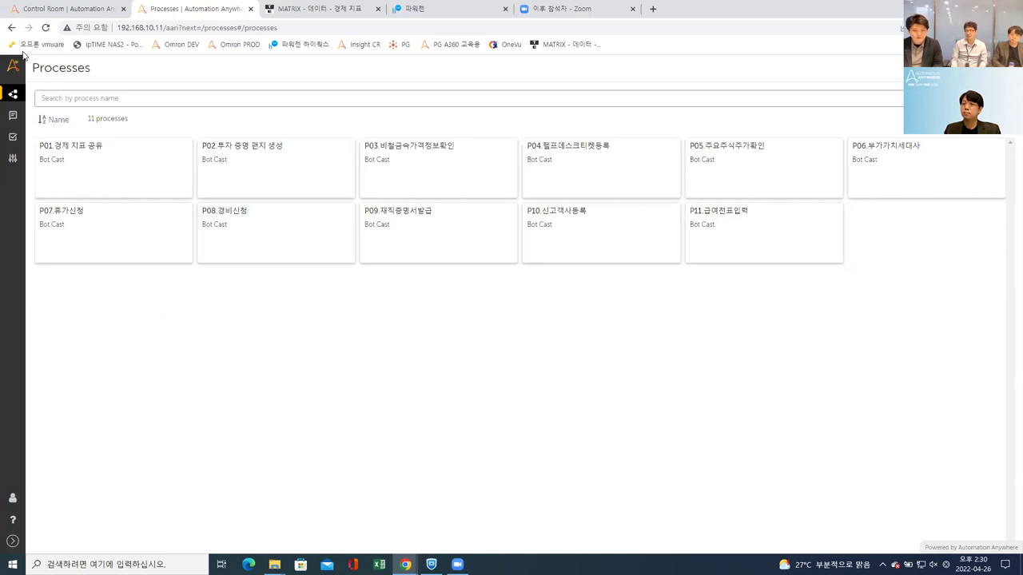
mouse_move(13, 115)
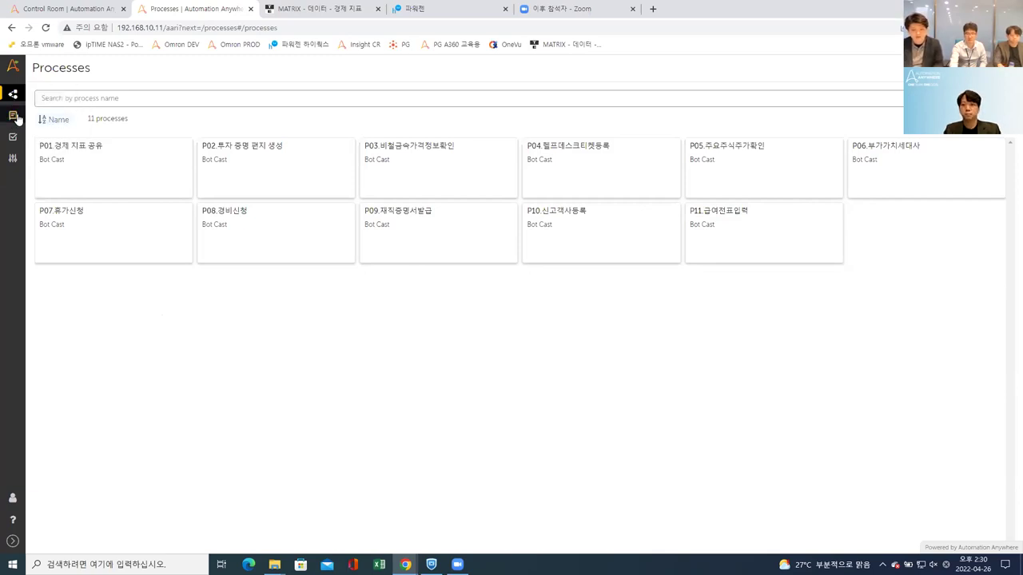
mouse_move(212, 169)
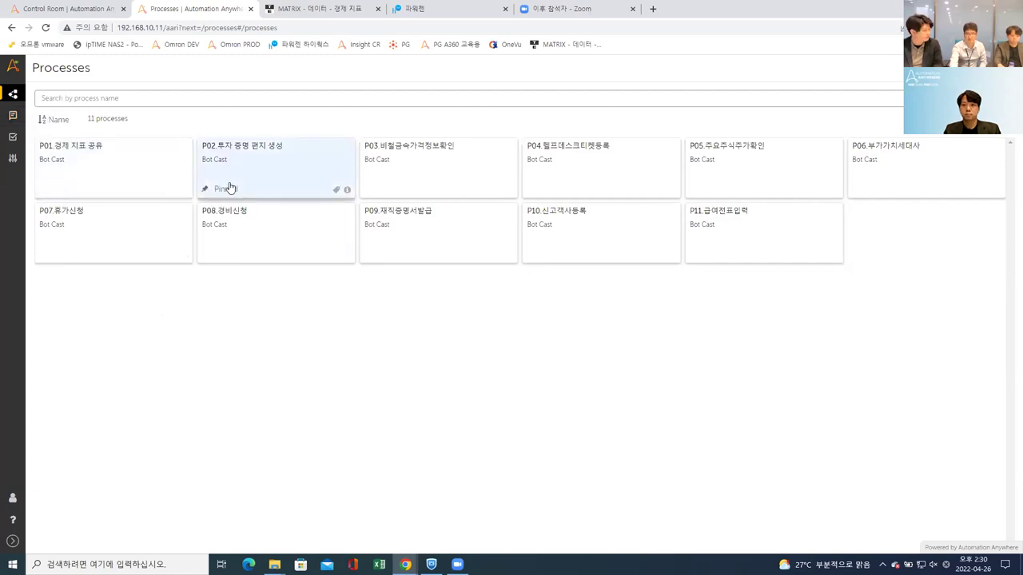
mouse_move(152, 183)
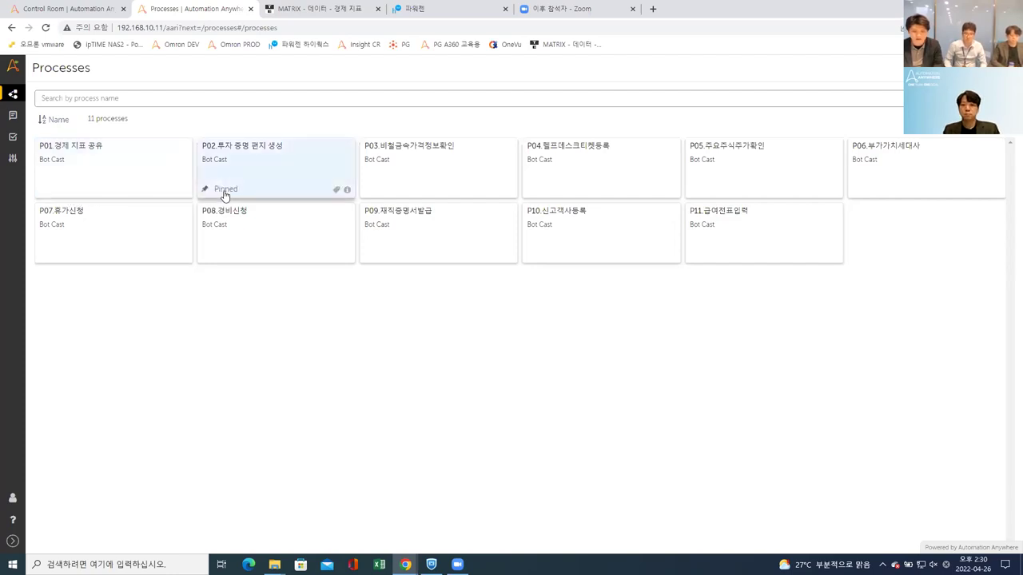
click(214, 191)
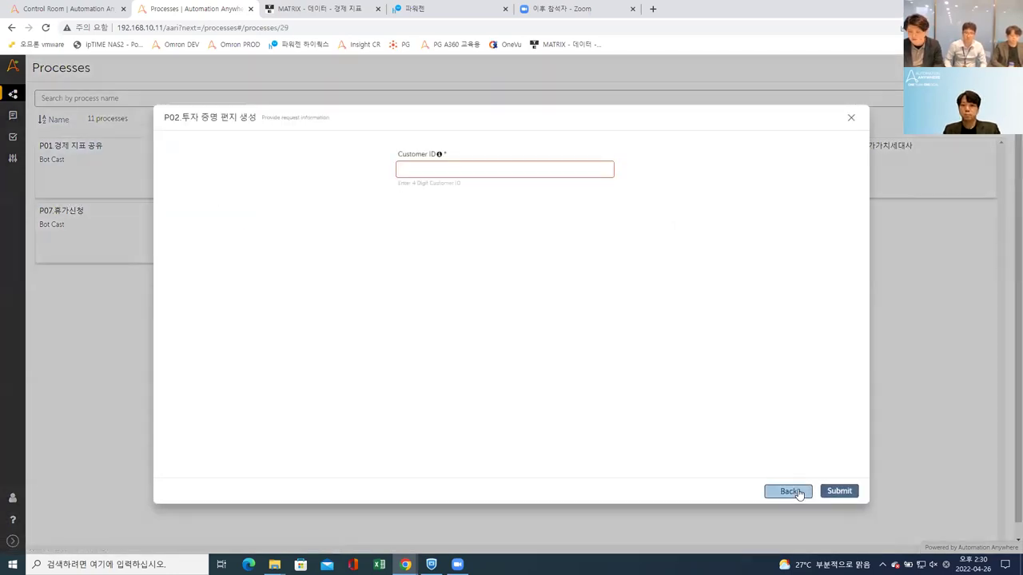
Step: Close the P02 form unsubmitted and restore the P01-to-P11 name order
click(789, 491)
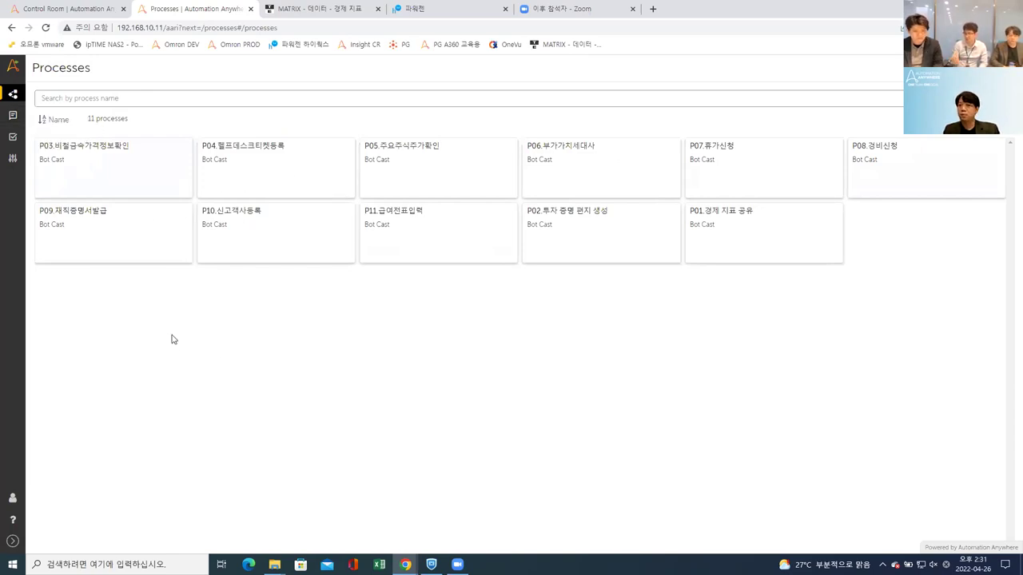
click(56, 120)
click(56, 120)
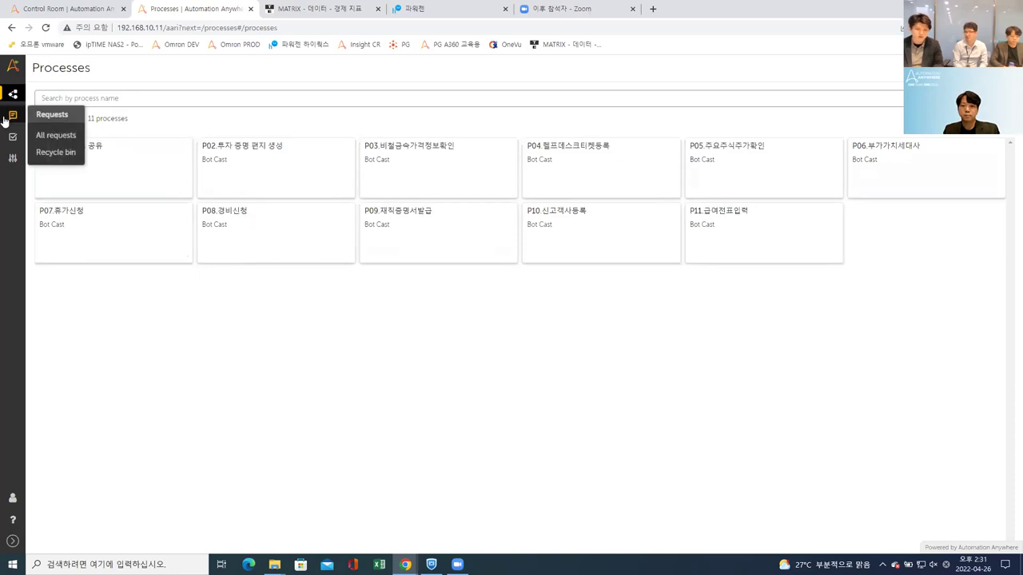
Step: Show All requests, listing 311 requests headed by Completed request 313
click(48, 135)
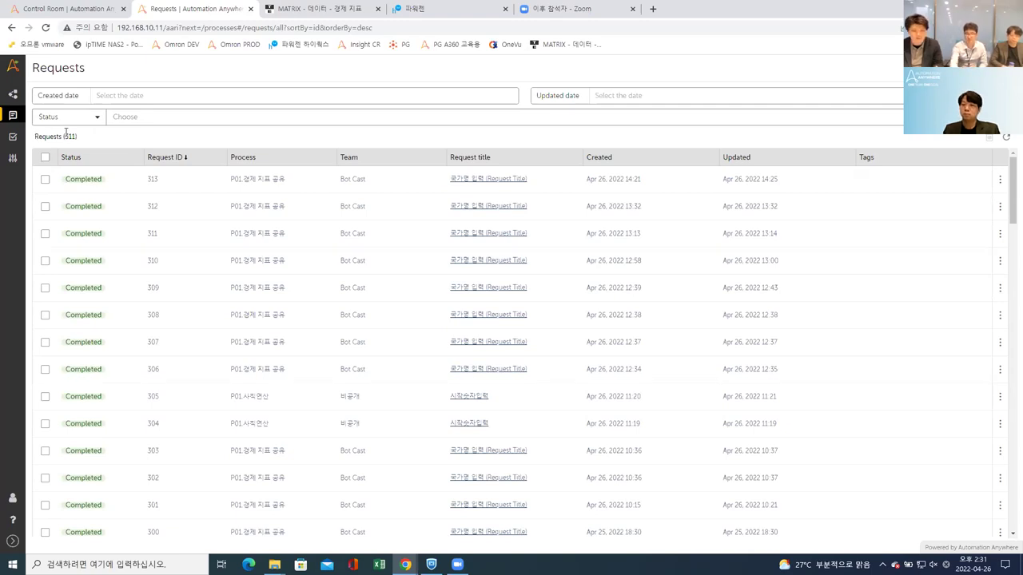
mouse_move(58, 137)
mouse_down()
mouse_move(85, 137)
mouse_move(57, 138)
mouse_up()
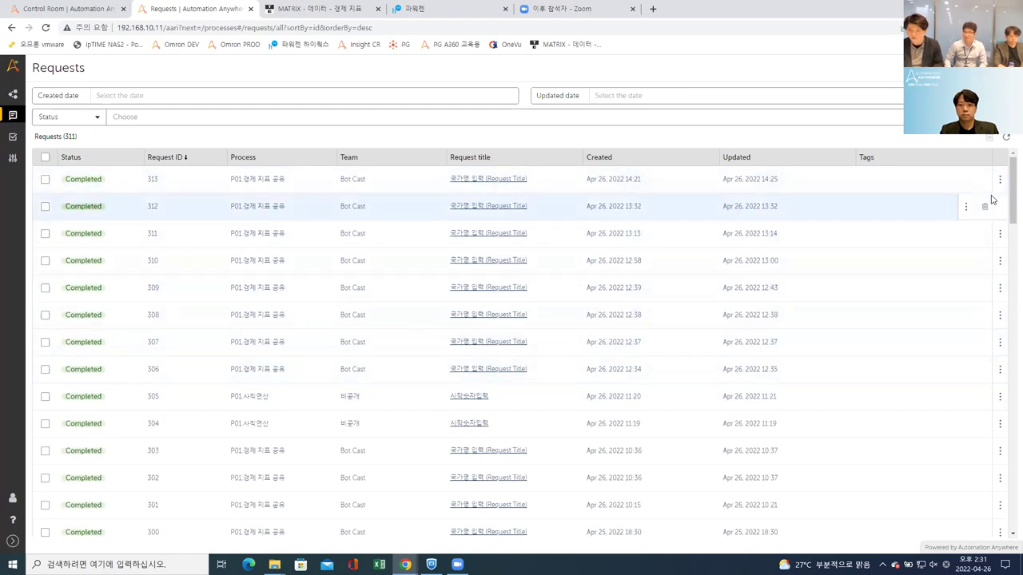
Step: Glance at the deleted-requests bin, then scroll the Tasks list reviewing Completed and Pending statuses
mouse_move(18, 117)
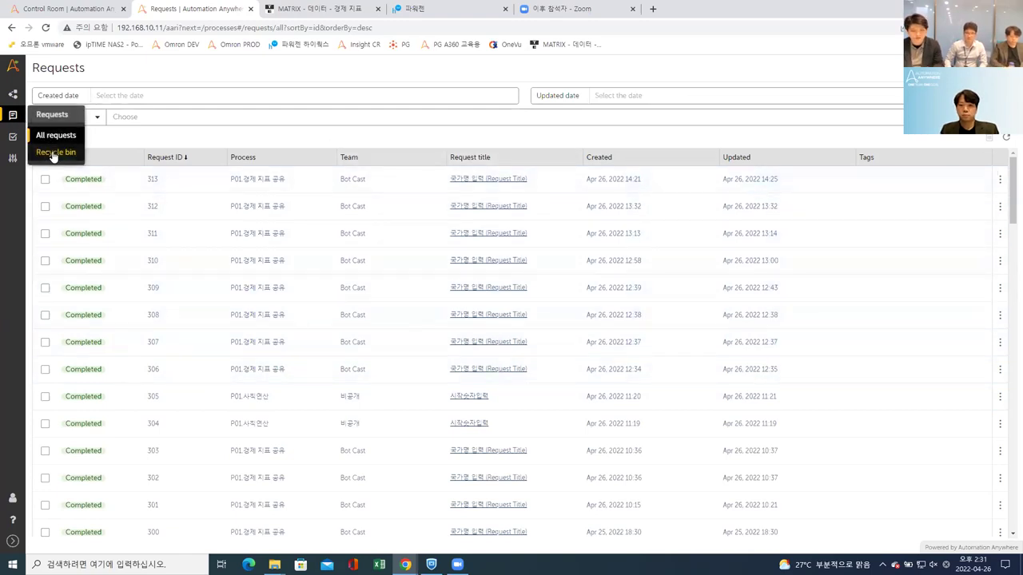
click(50, 152)
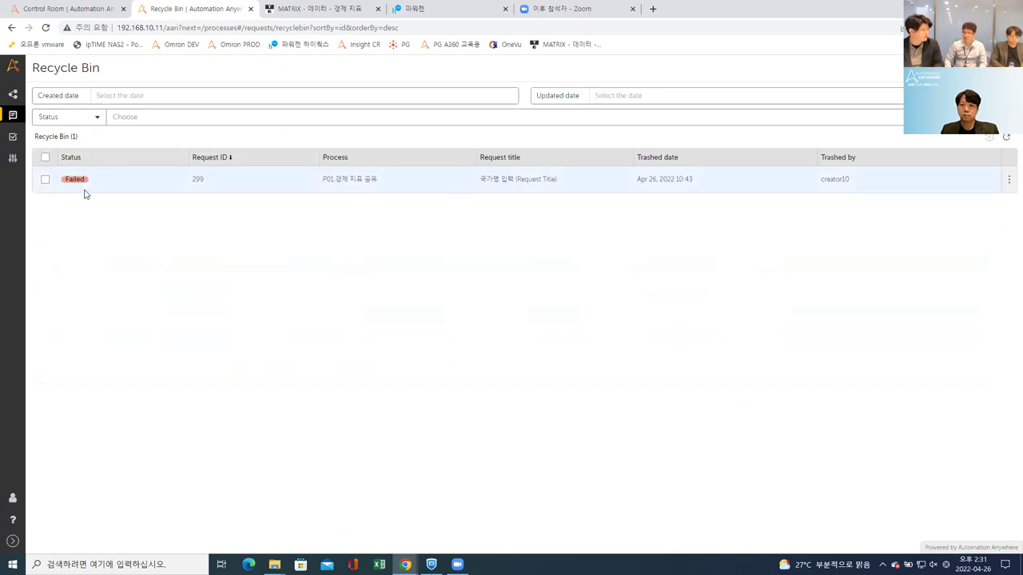
click(13, 137)
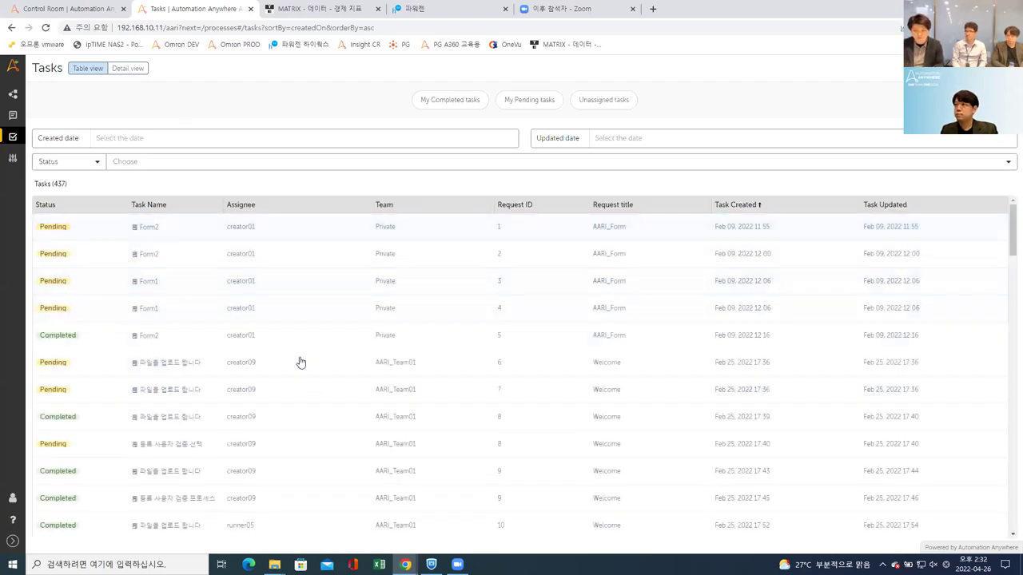
scroll(212, 344, down, 3)
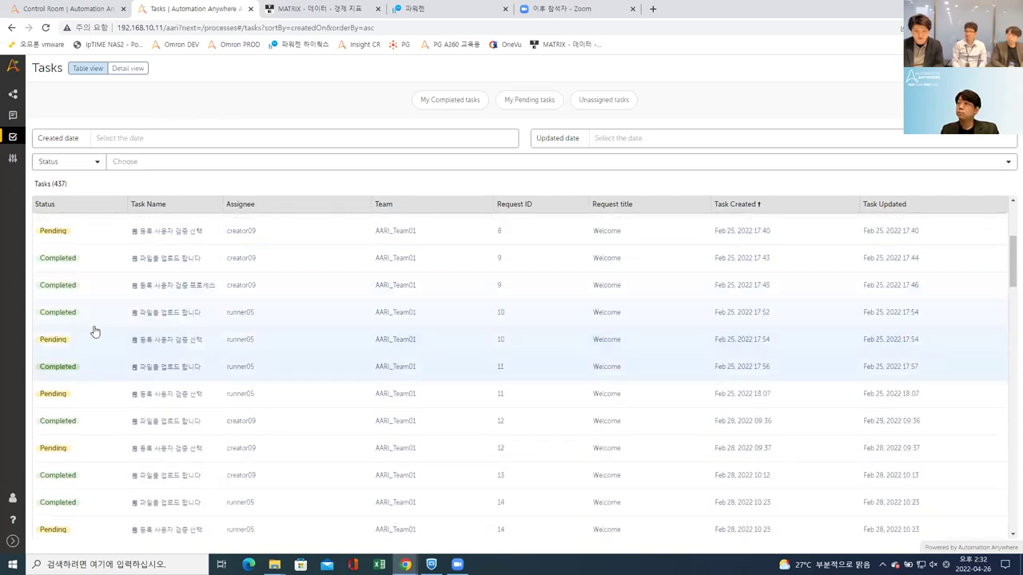
scroll(200, 400, down, 4)
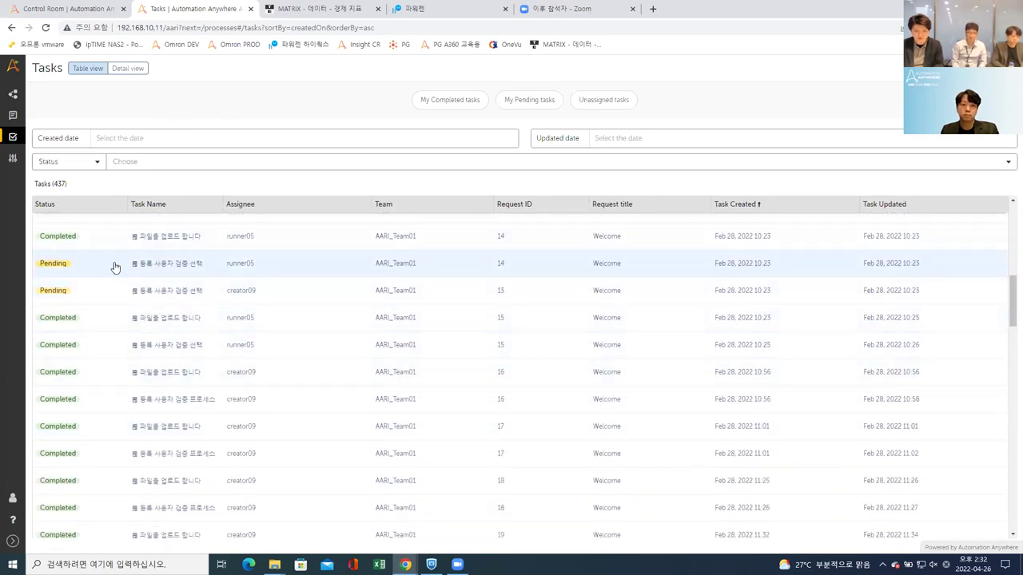
Step: Review the Bot Cast team's Users, Roles, Processes and Bots tabs
mouse_move(13, 161)
click(45, 179)
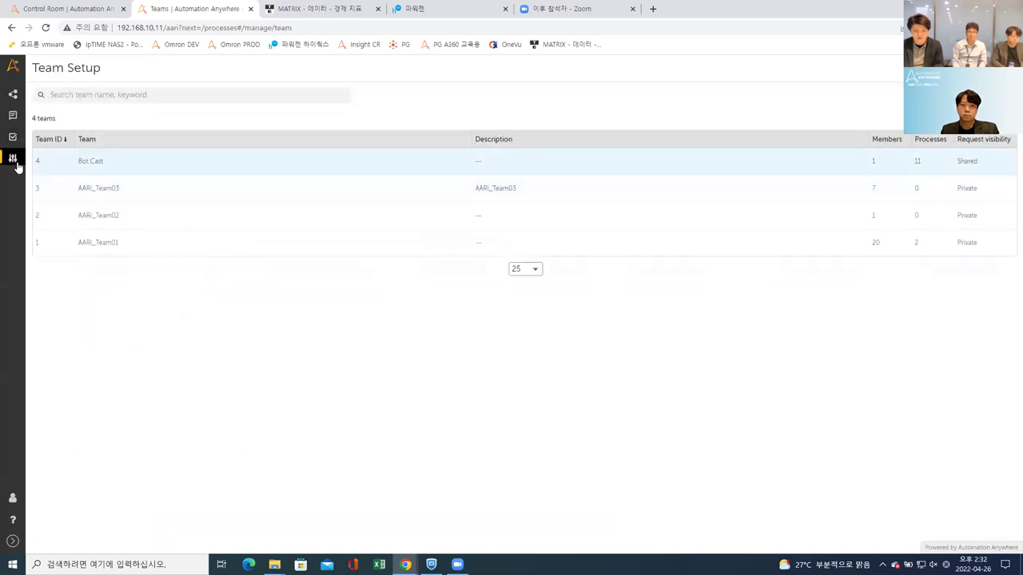
mouse_move(13, 160)
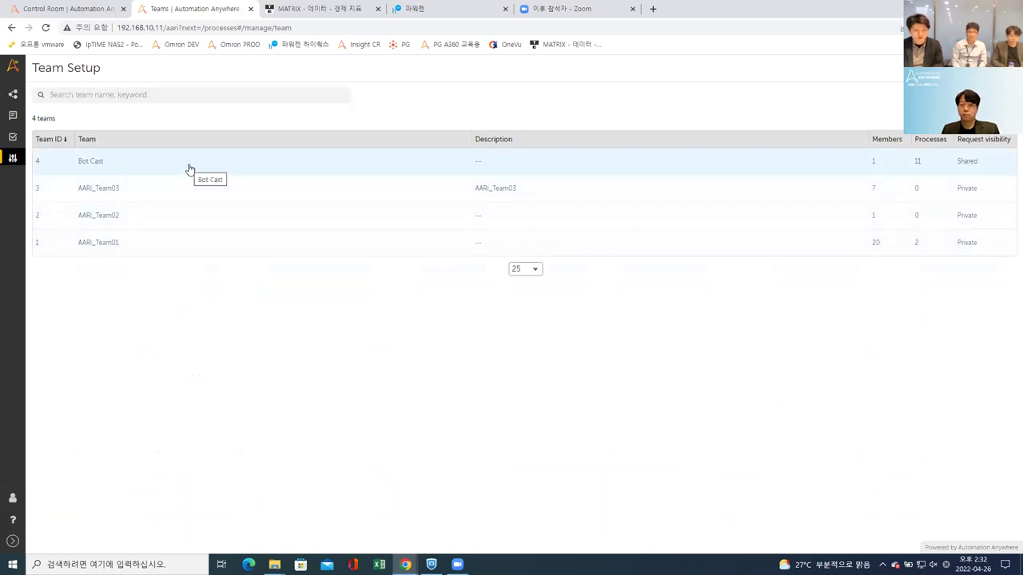
click(190, 169)
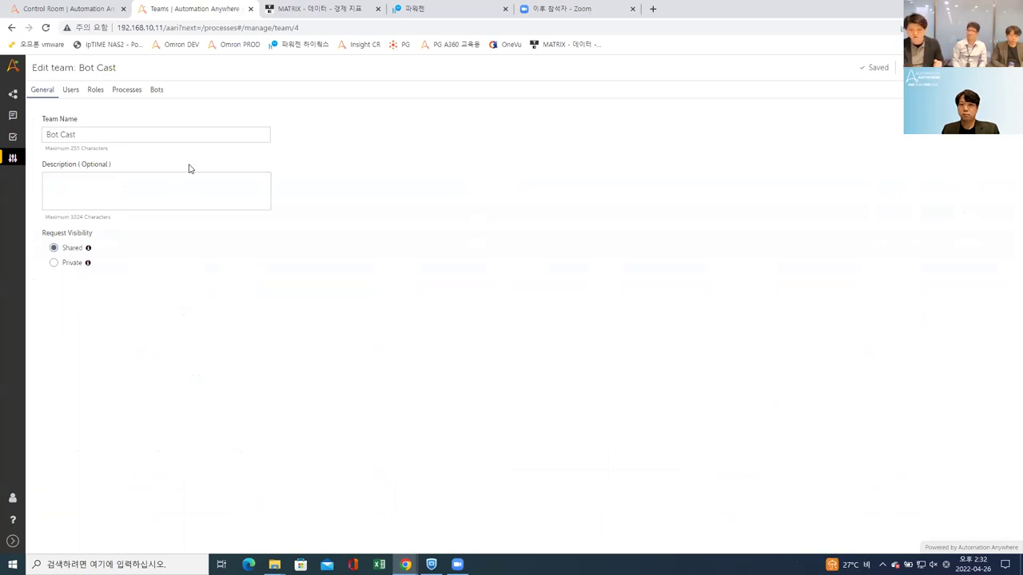
click(71, 92)
click(95, 91)
click(126, 90)
click(157, 90)
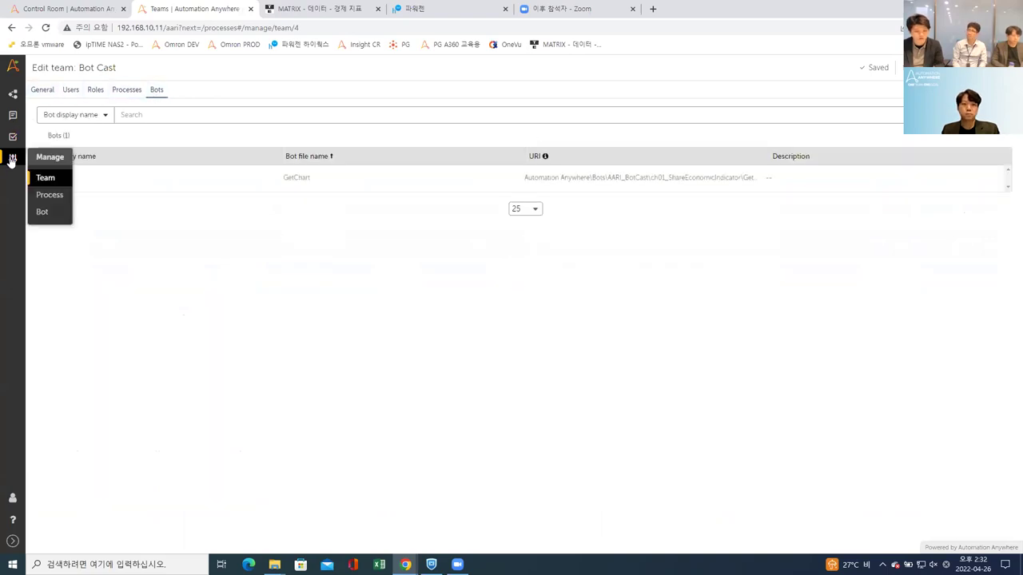
Step: Show the Process Setup list of 13 processes
click(58, 195)
scroll(200, 216, down, 1)
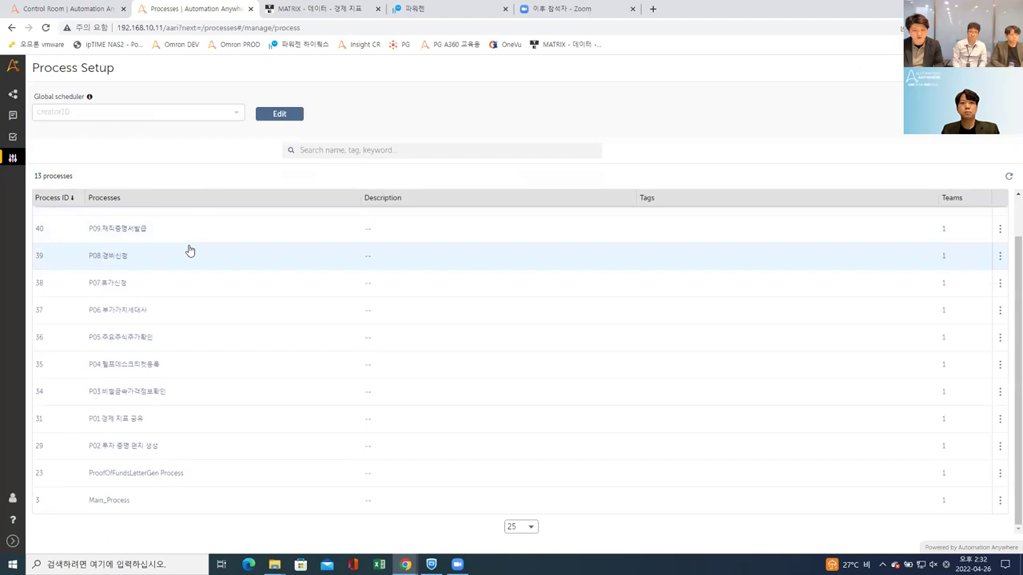
scroll(184, 236, up, 1)
Step: Check P11's process settings and the two-bot setup list, then return to the Control Room folder page
click(178, 228)
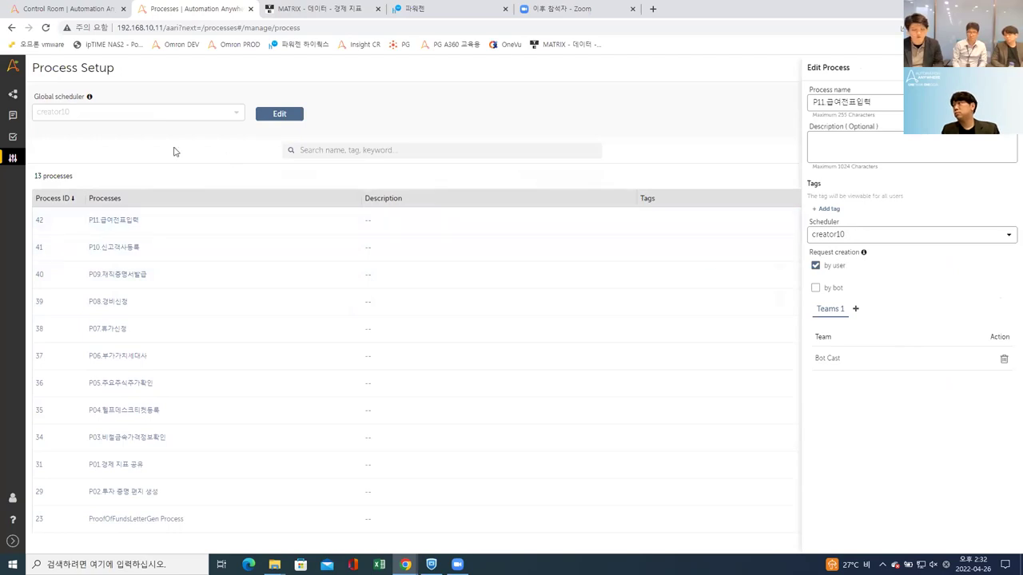
mouse_move(15, 159)
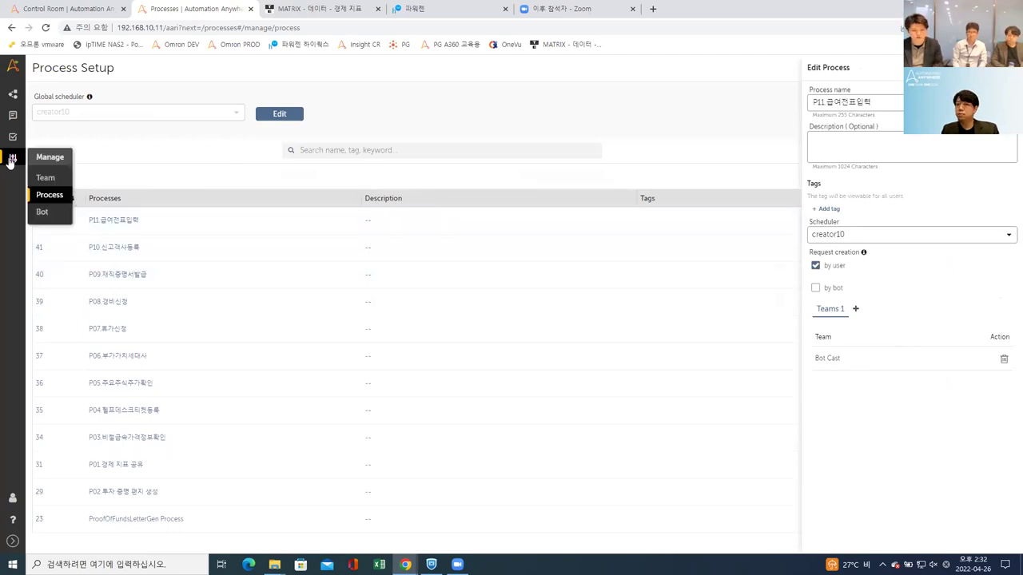
click(48, 214)
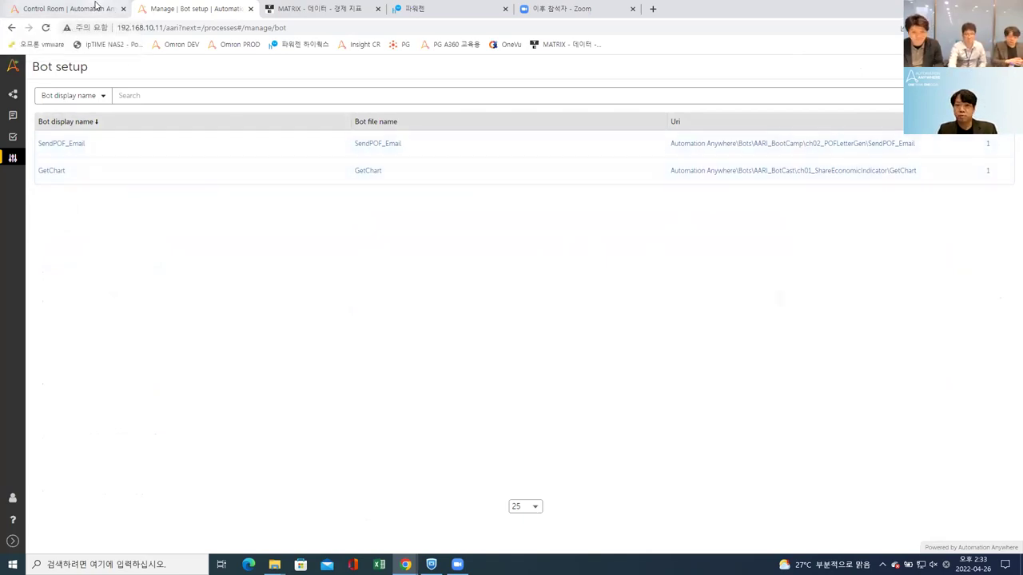
click(96, 8)
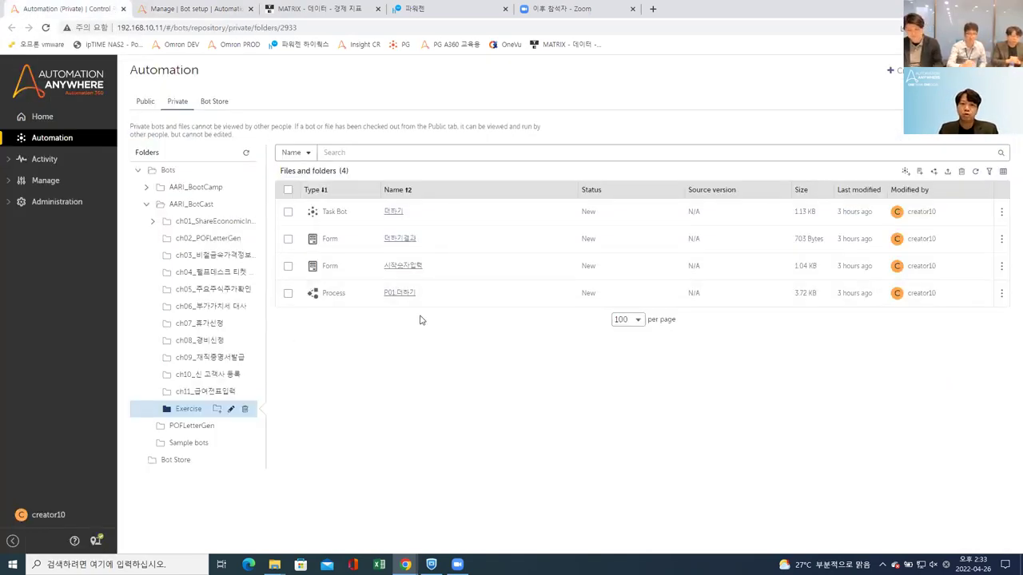
Step: Reload the Control Room Exercise folder page twice
click(46, 28)
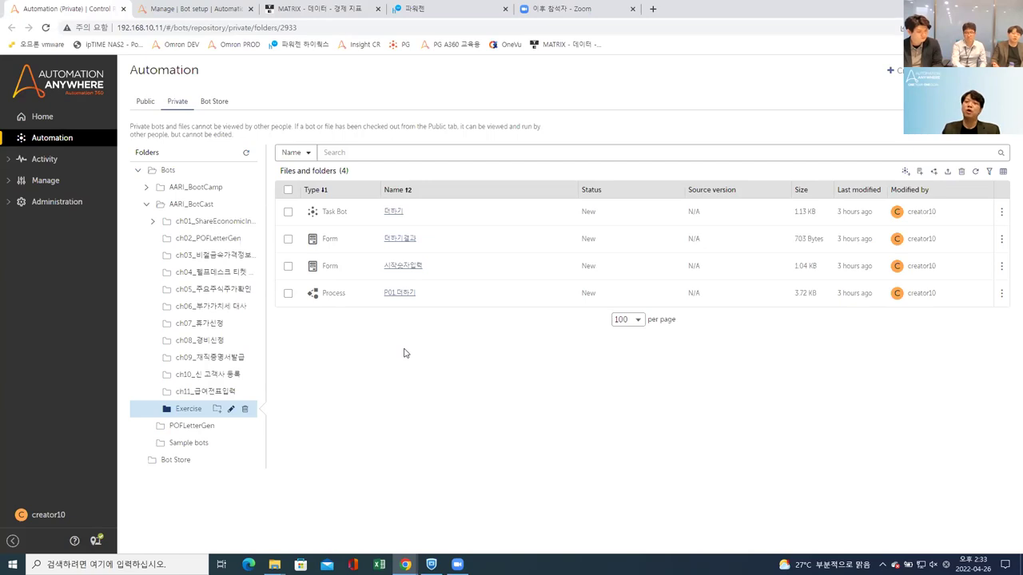
click(46, 28)
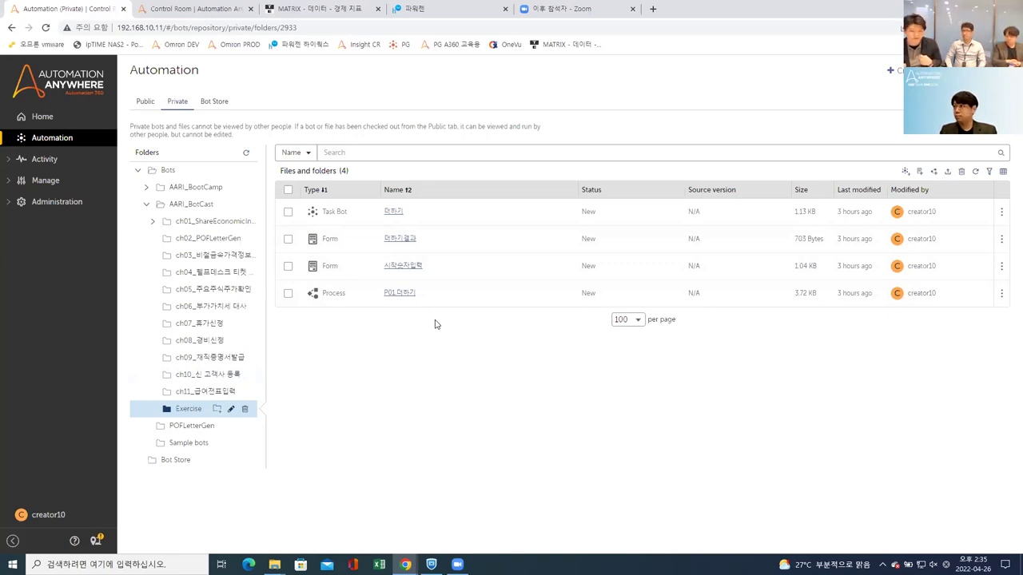
Step: Open P01.더하기 and sign back in with the account password
click(401, 294)
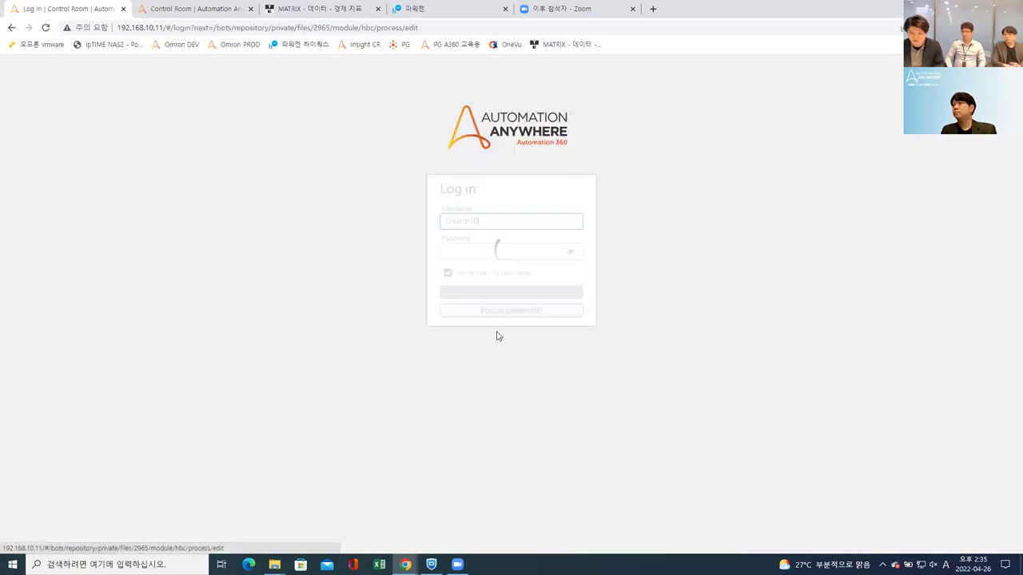
click(496, 336)
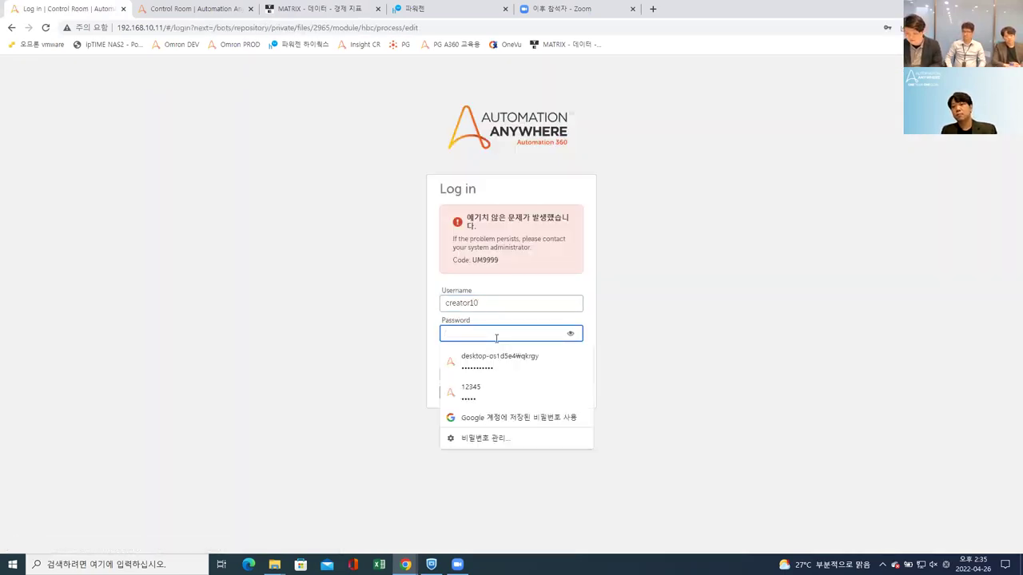
text(***********)
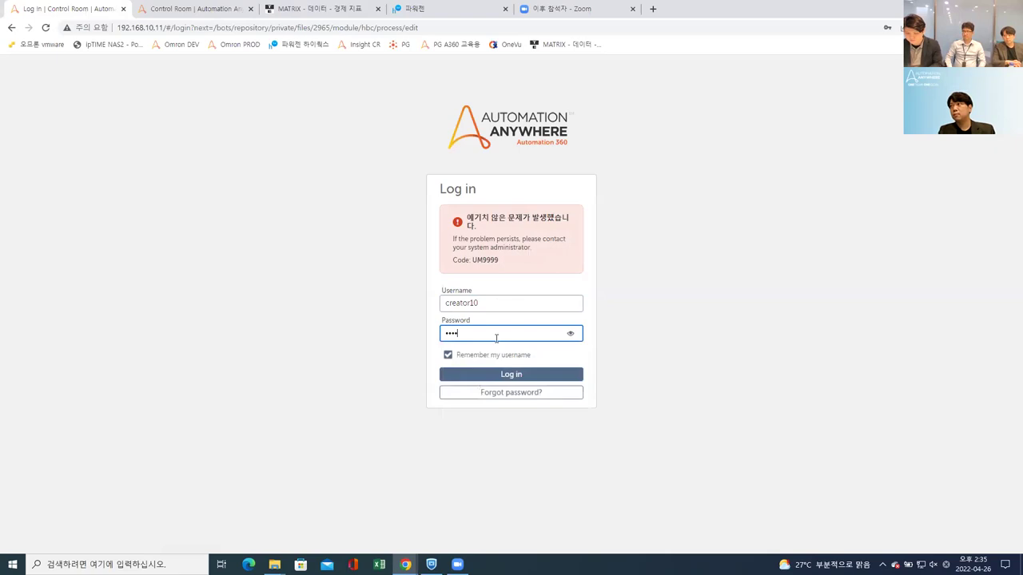
key(Return)
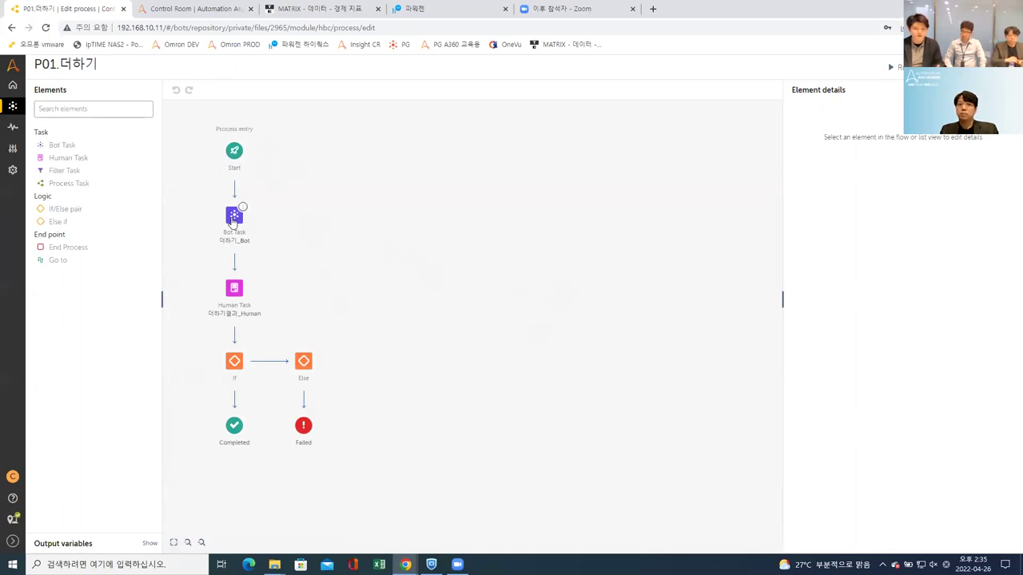
Step: Review the Bot Task, Human Task and Start settings and browse forms, then duplicate the editor tab
click(235, 216)
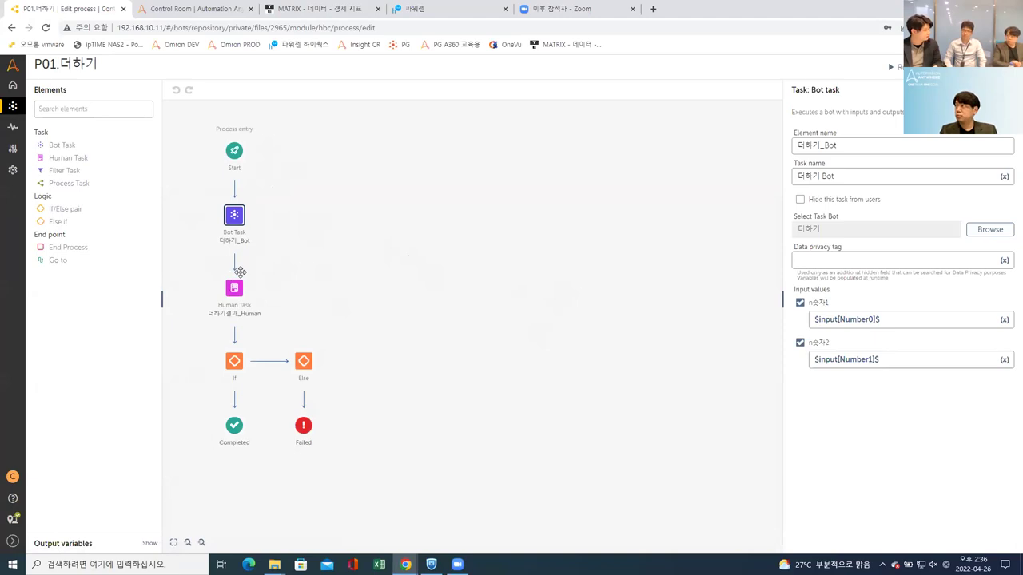
click(234, 289)
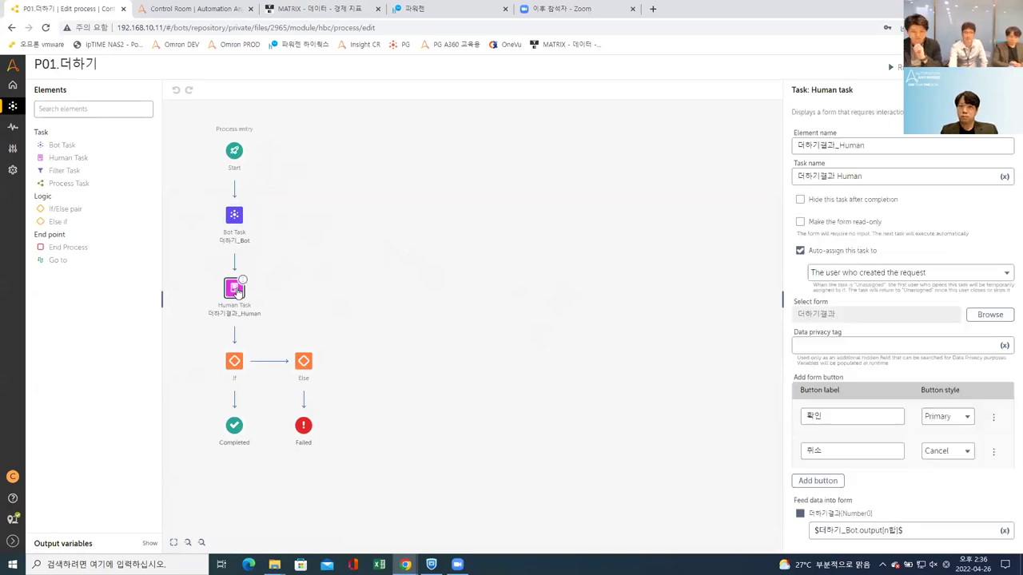
click(235, 152)
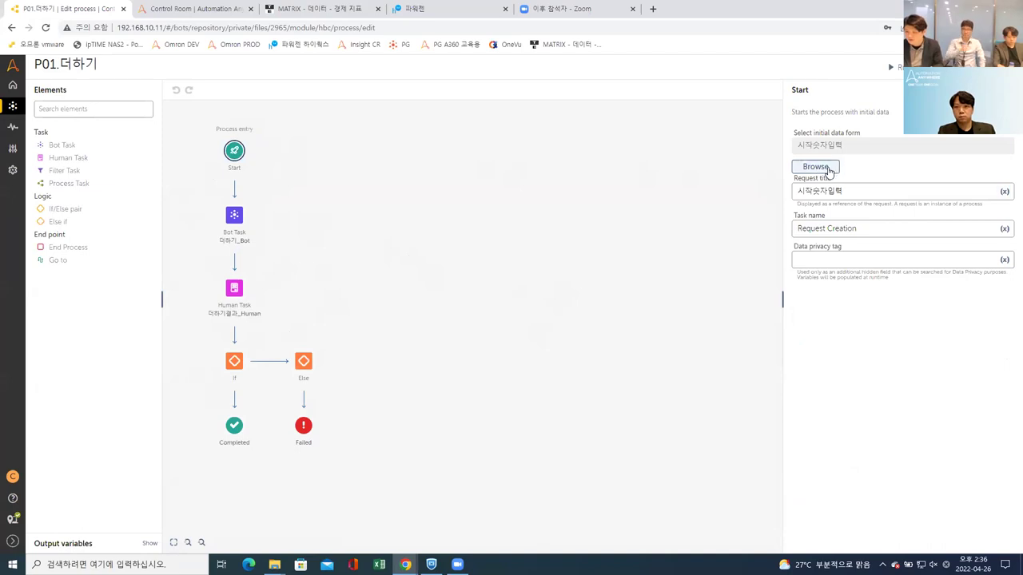
click(828, 170)
click(673, 196)
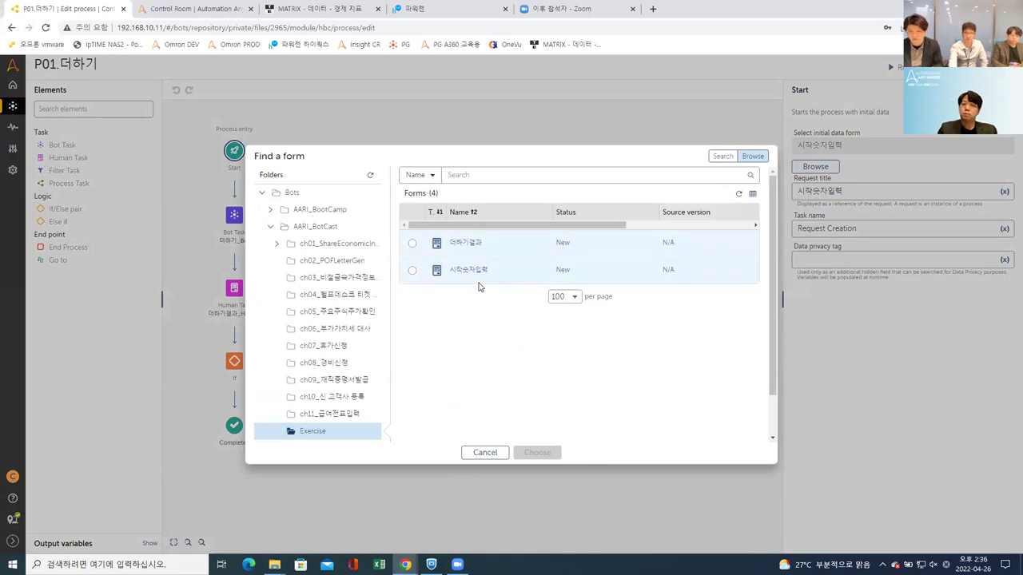
right_click(99, 11)
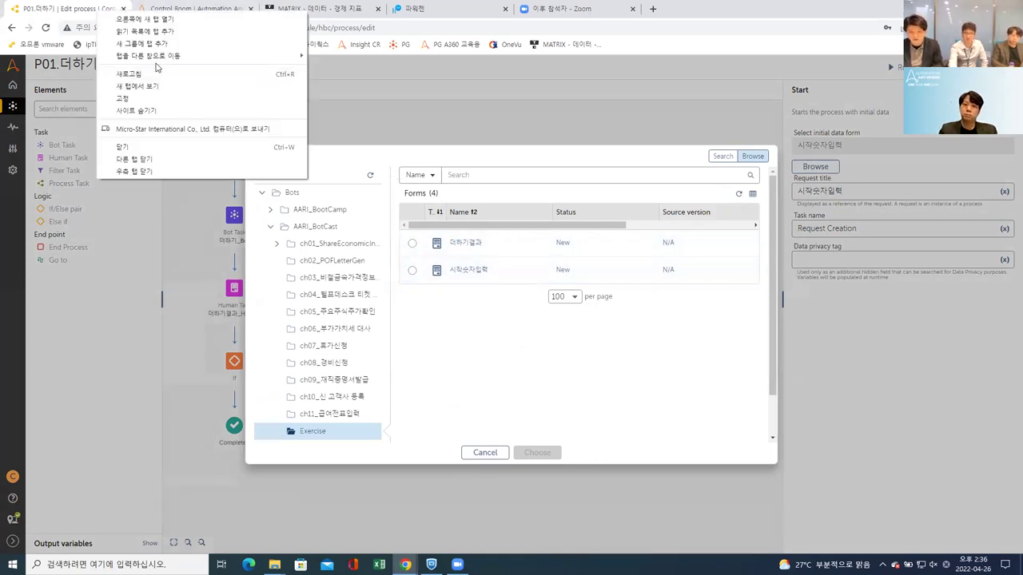
click(147, 86)
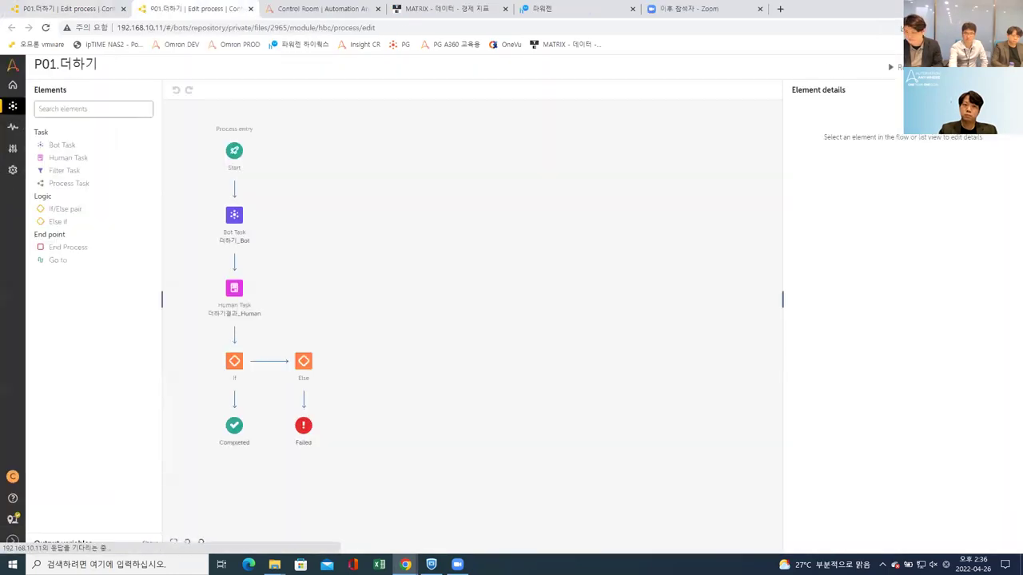
Step: Inspect the 시작숫자입력 form's title, width, height, System default font and 숫자1 field, then return to Exercise
click(404, 266)
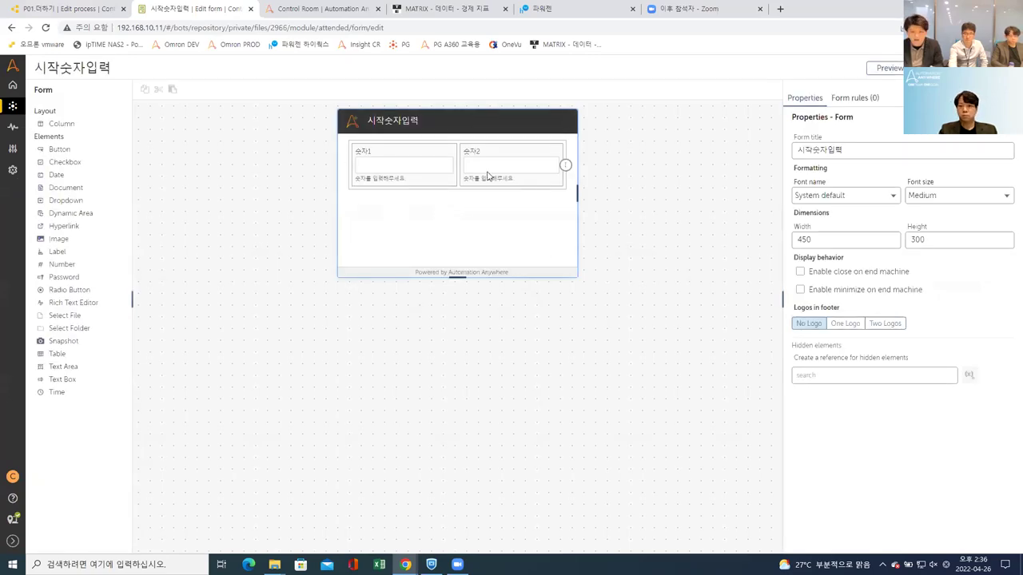
double_click(859, 151)
click(870, 152)
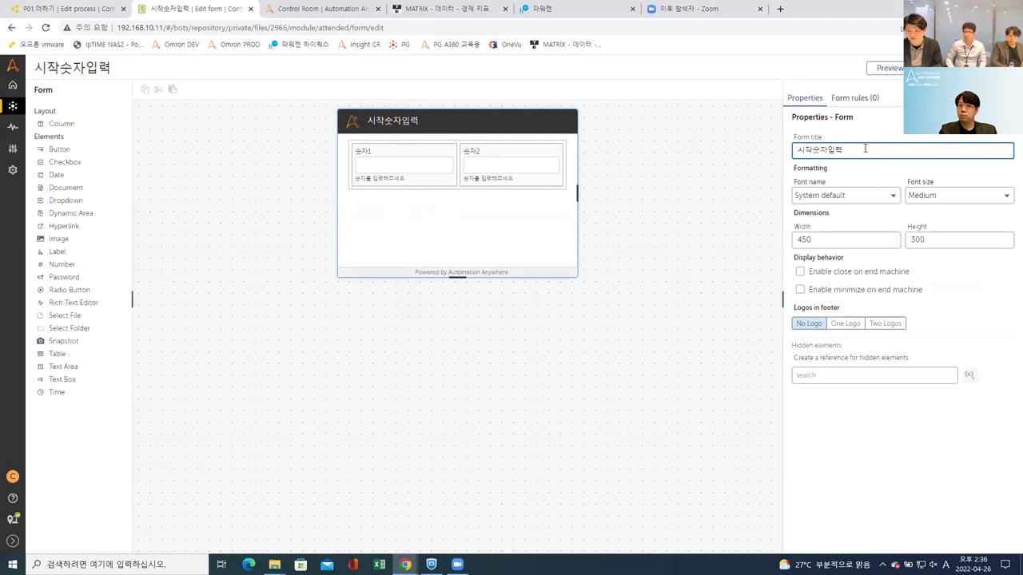
click(843, 237)
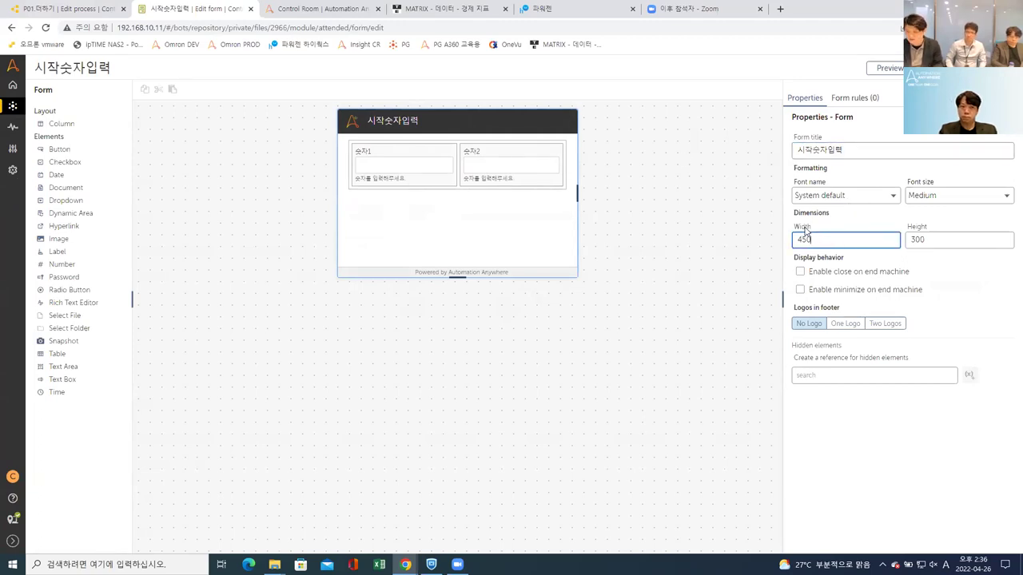
click(911, 237)
click(859, 203)
click(859, 201)
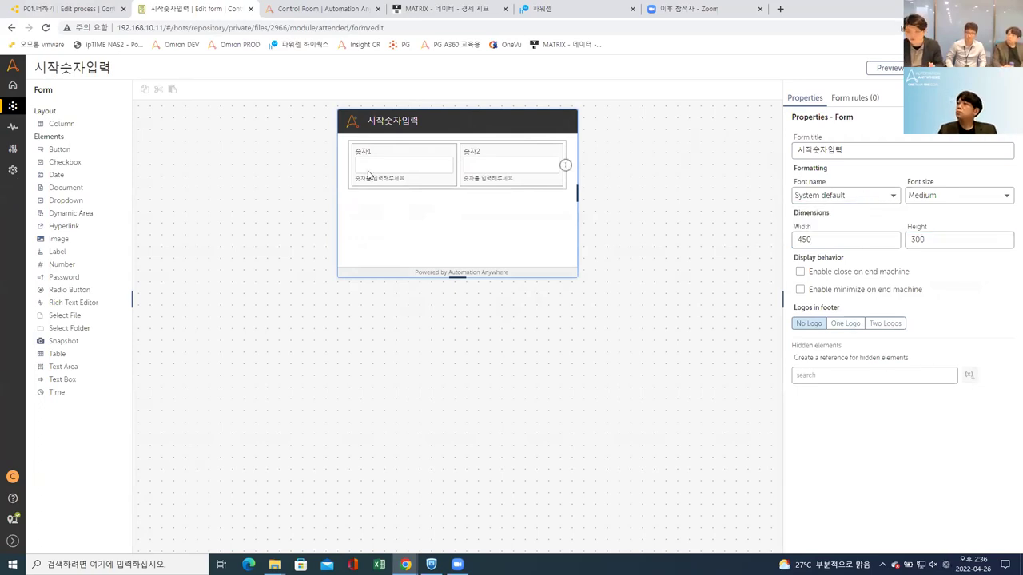
click(406, 156)
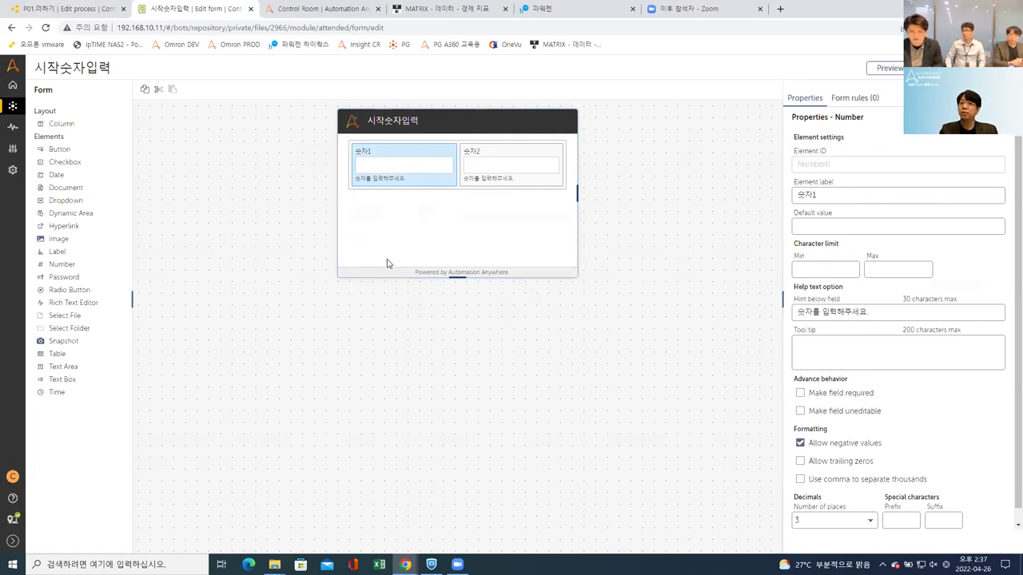
click(995, 68)
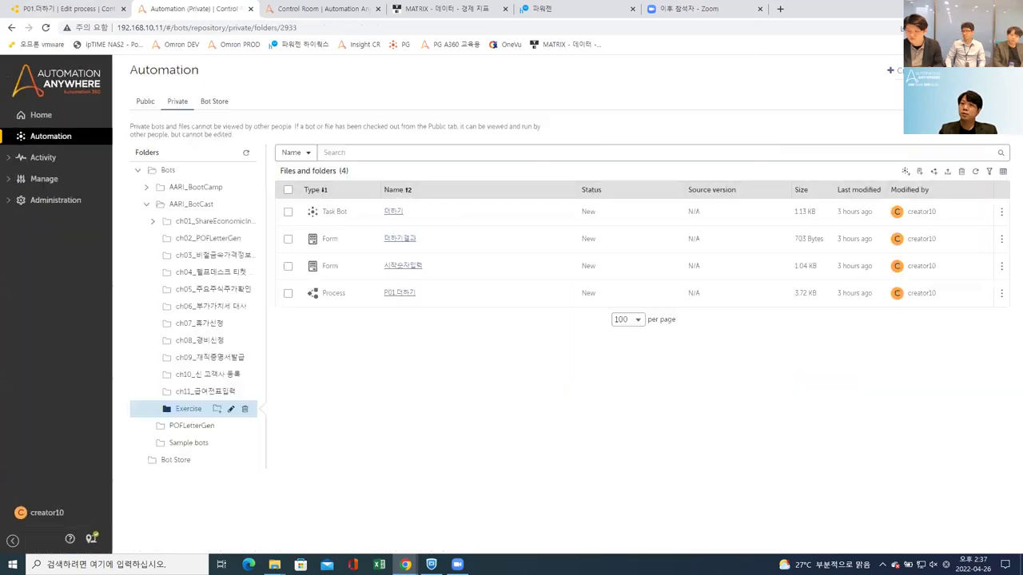
Step: Cancel the new-process dialog and create a new form named 'test' in Exercise
click(934, 172)
click(686, 271)
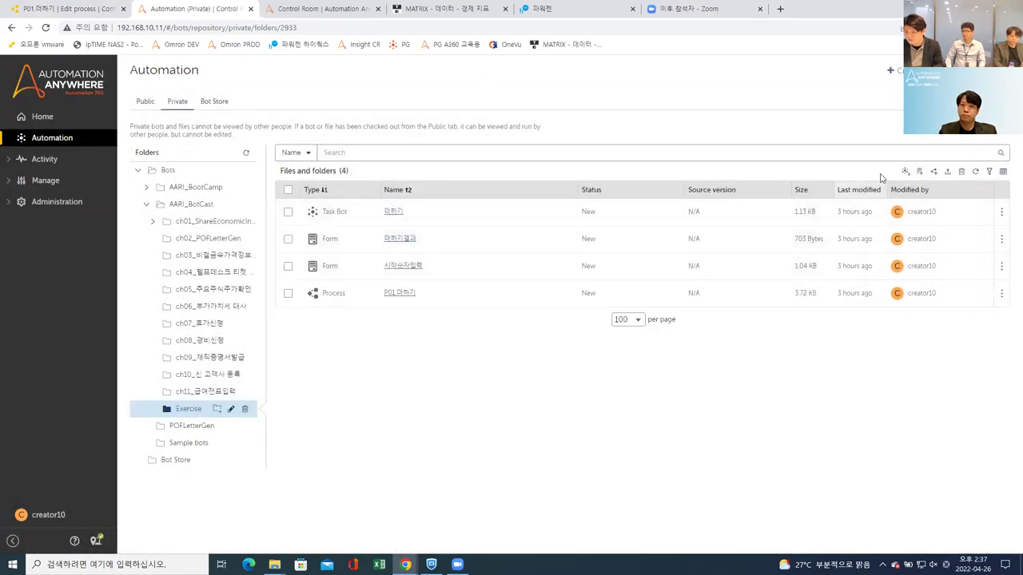
click(919, 171)
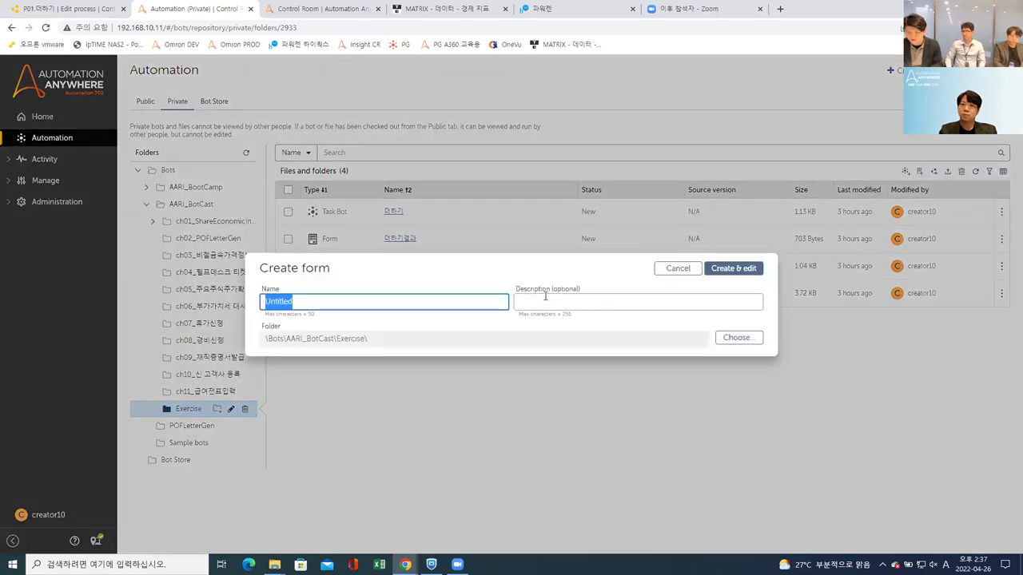
text(test)
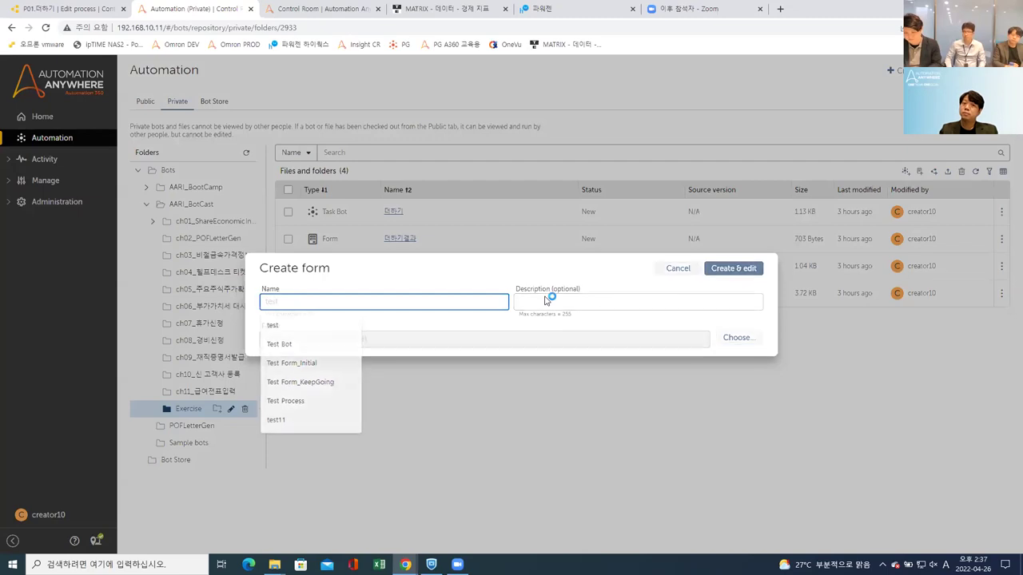
key(Return)
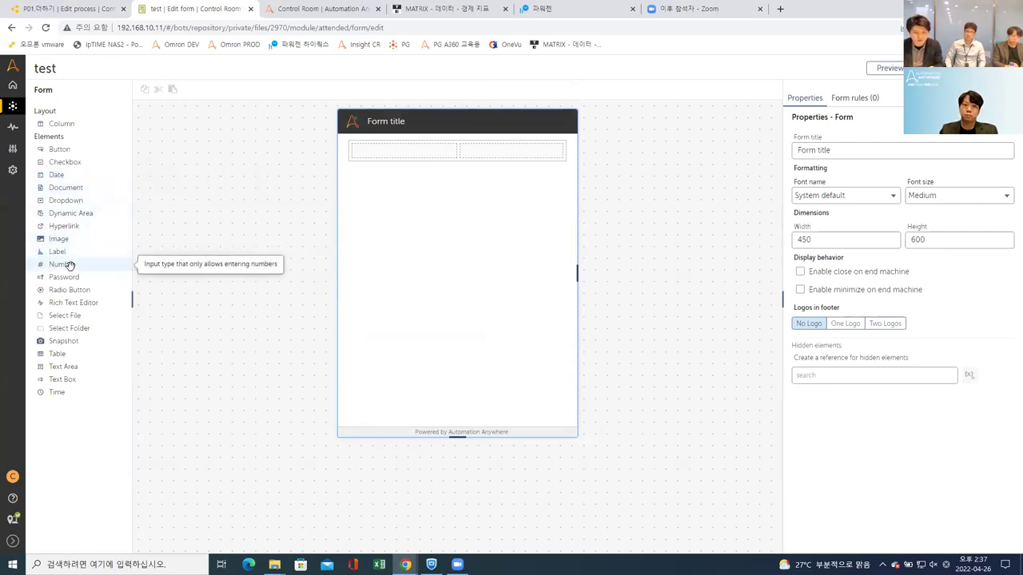
Step: Place a Number field in the test form's top-left column, then return to the P01.더하기 tab
drag(71, 266, 418, 206)
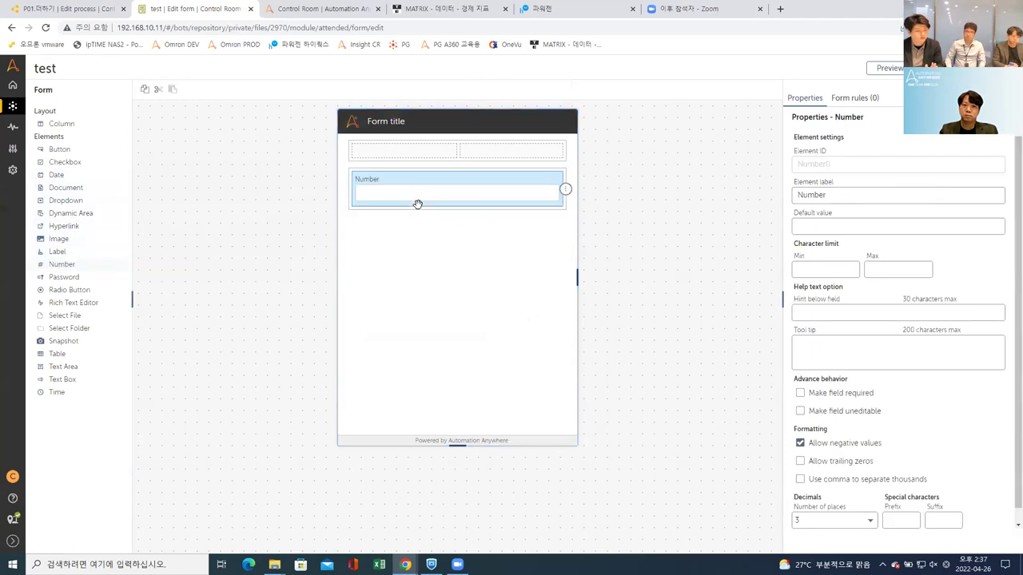
drag(432, 168, 418, 151)
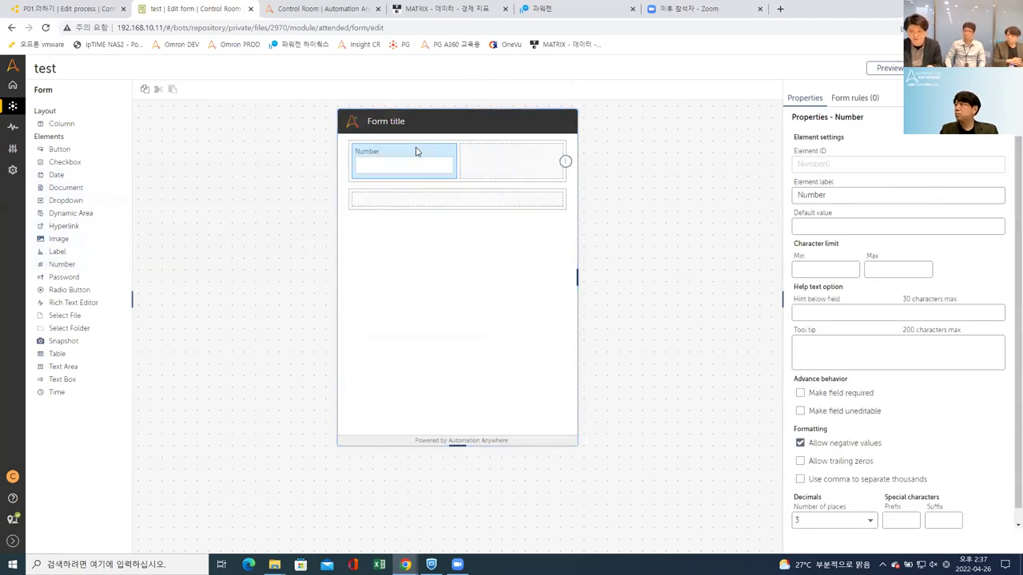
click(826, 228)
click(837, 192)
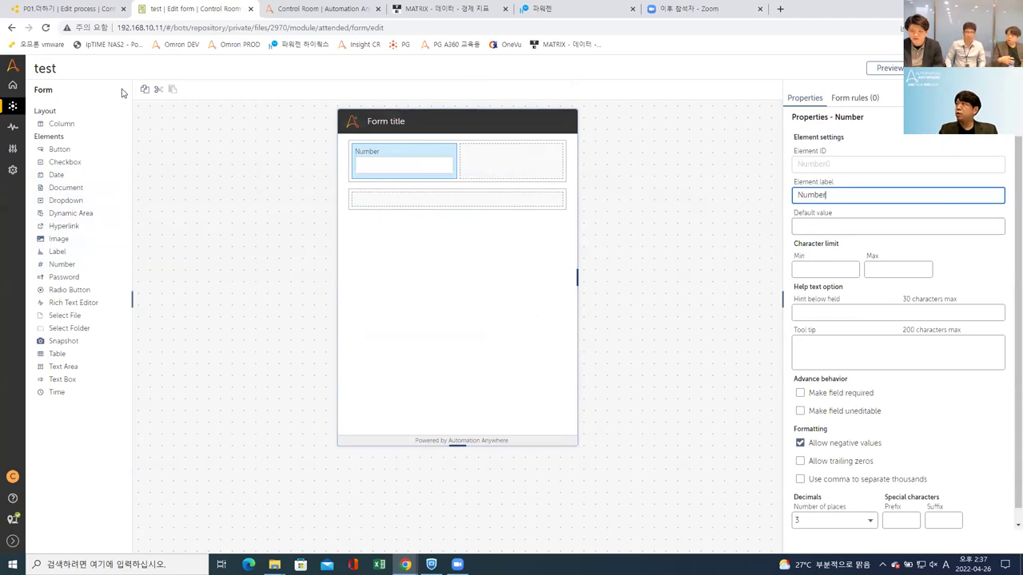
click(80, 12)
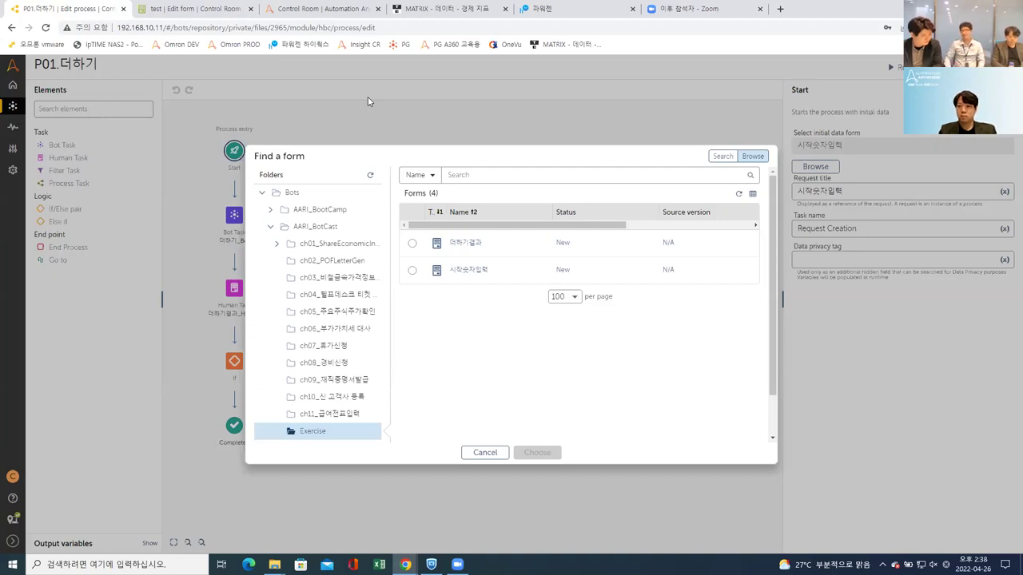
Step: Cancel the Find a form dialog, keeping 시작숫자입력 as the Start form
click(484, 452)
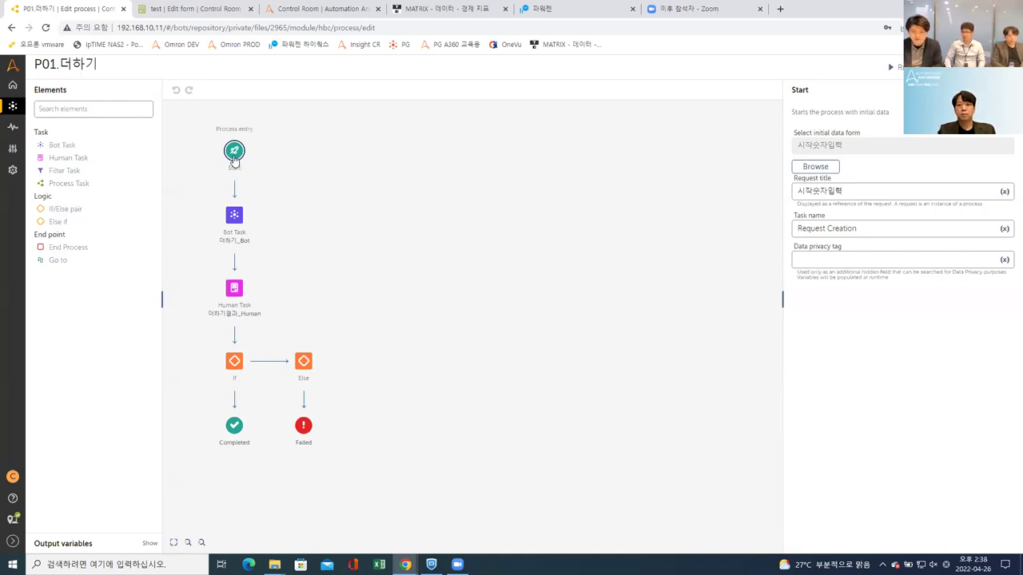
Step: Review the Start step's request title and task name, then the Bot Task, If and Human Task nodes
click(924, 192)
click(897, 228)
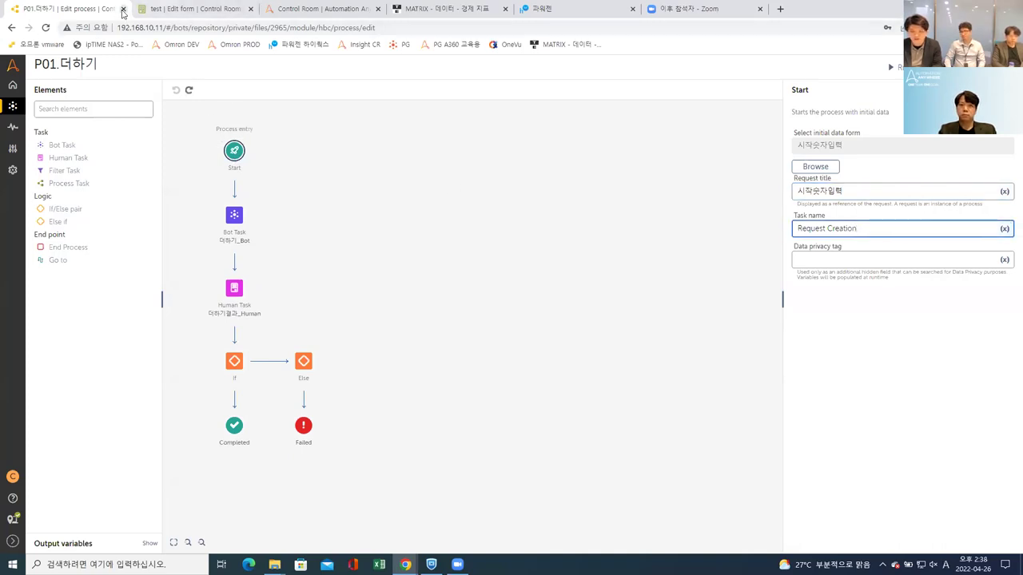
click(235, 218)
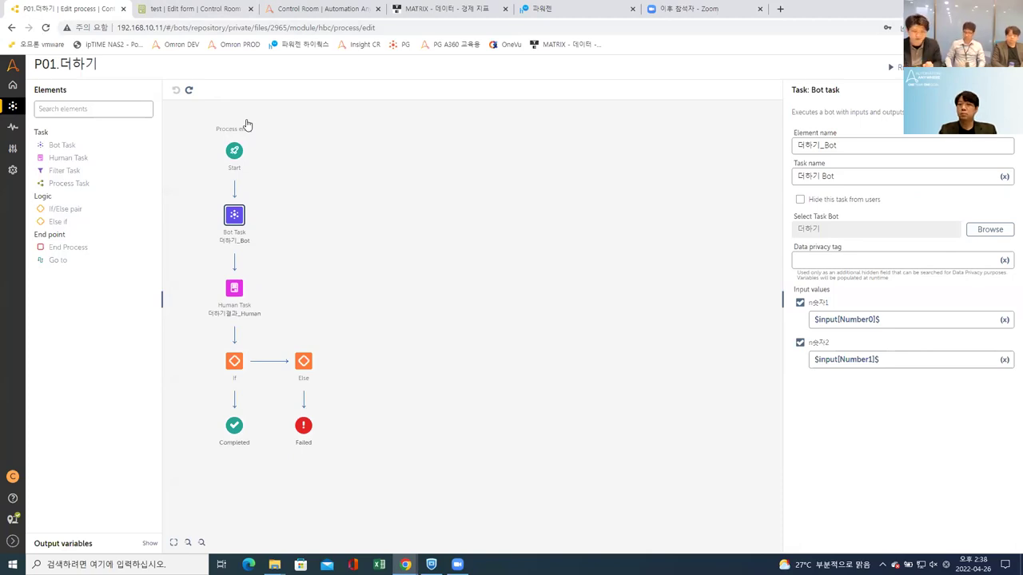
click(232, 368)
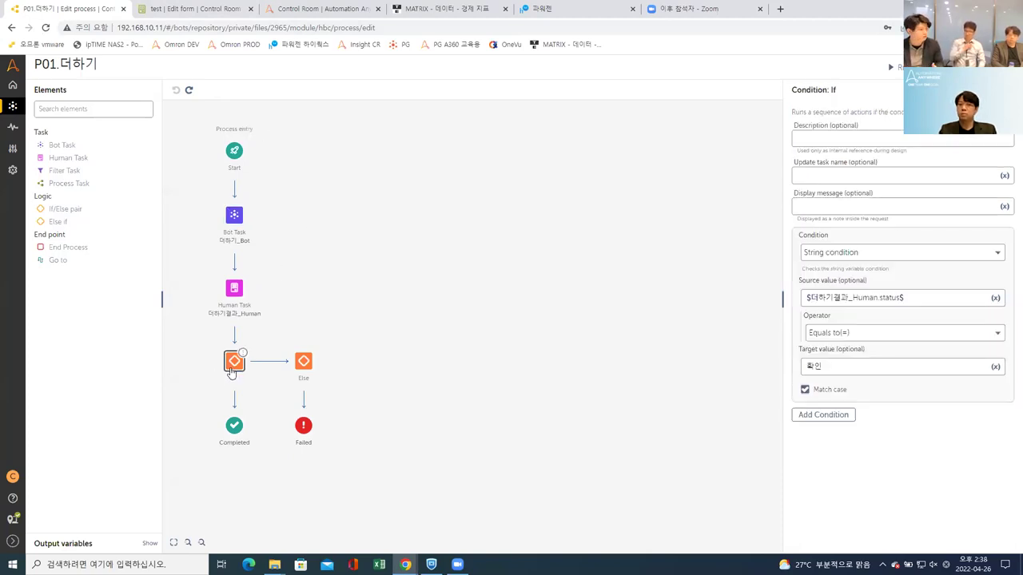
click(234, 293)
Step: Check the Bot Task's n숫자1 and n숫자2 inputs, then the Human Task's 더하기결과 form and buttons
click(235, 223)
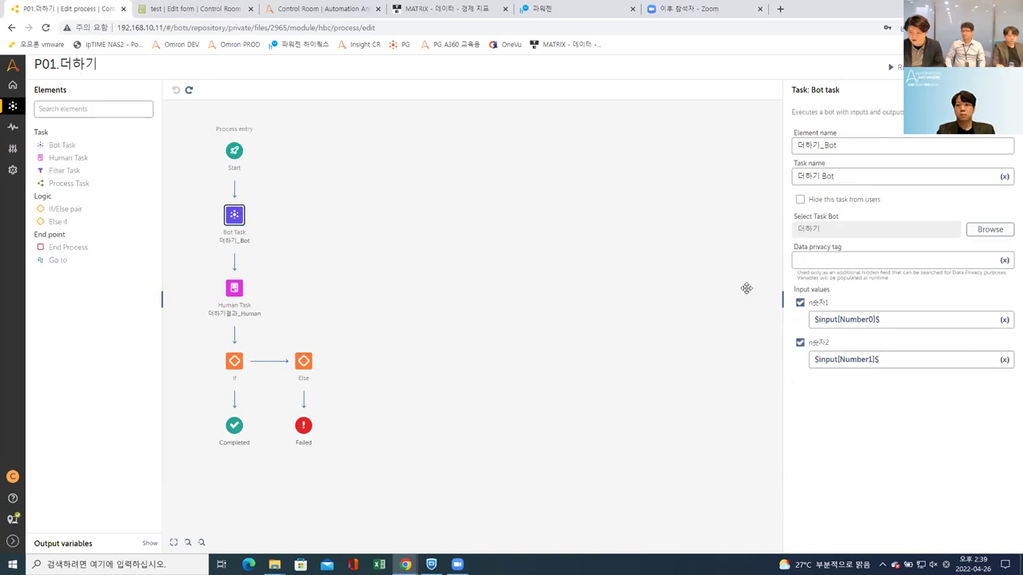
click(895, 319)
click(897, 359)
click(897, 329)
click(898, 359)
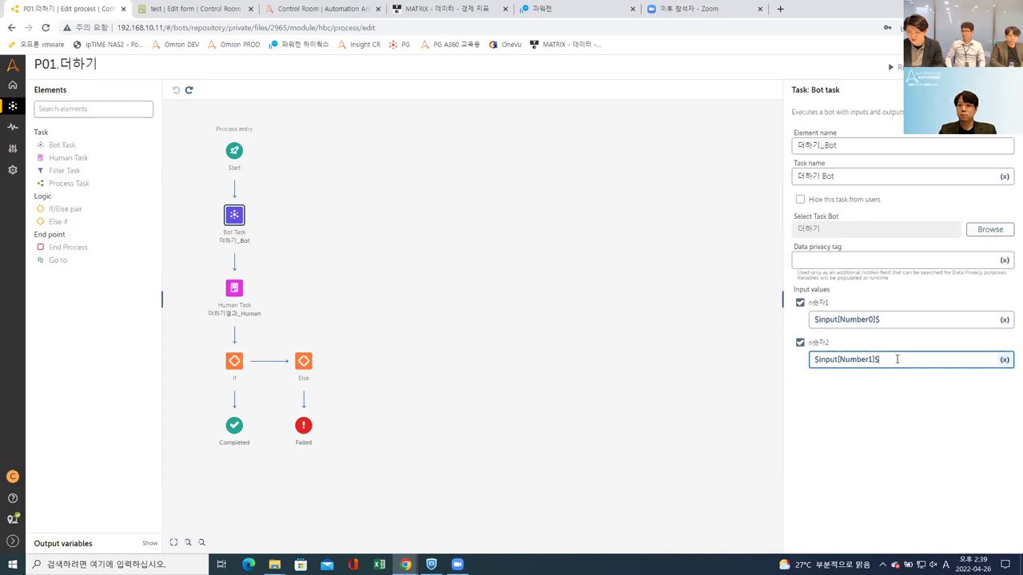
click(237, 290)
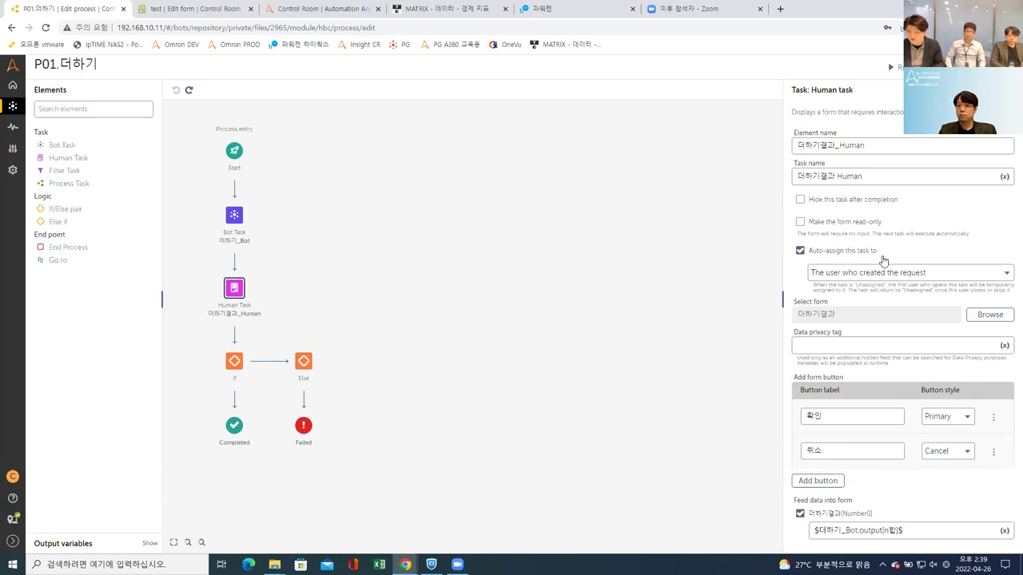
Step: Reset the Feed data mapping so Number0 takes $더하기_Bot.output[n합]$ from 더하기_Bot
click(883, 415)
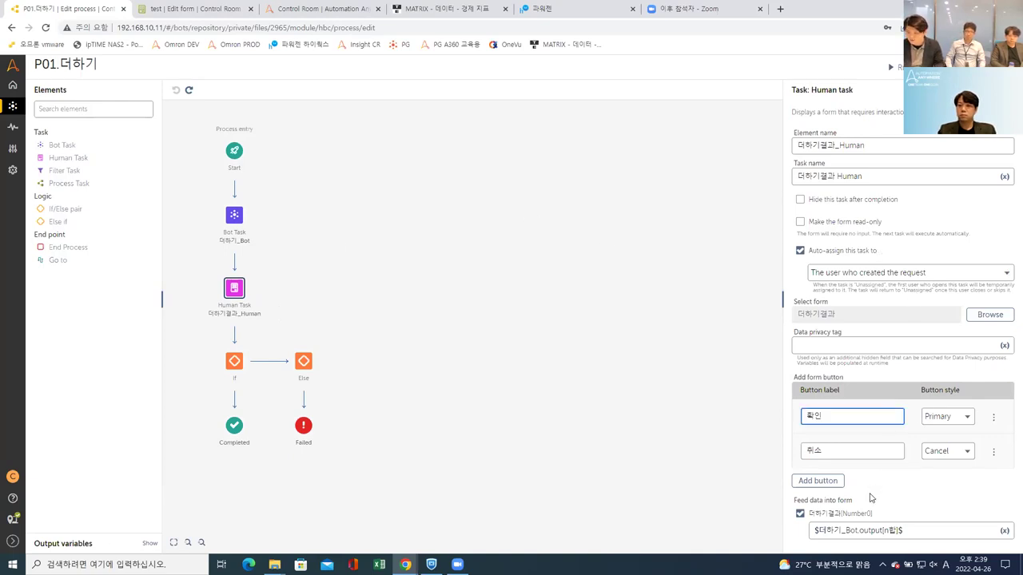
click(818, 518)
click(818, 519)
click(867, 534)
click(995, 535)
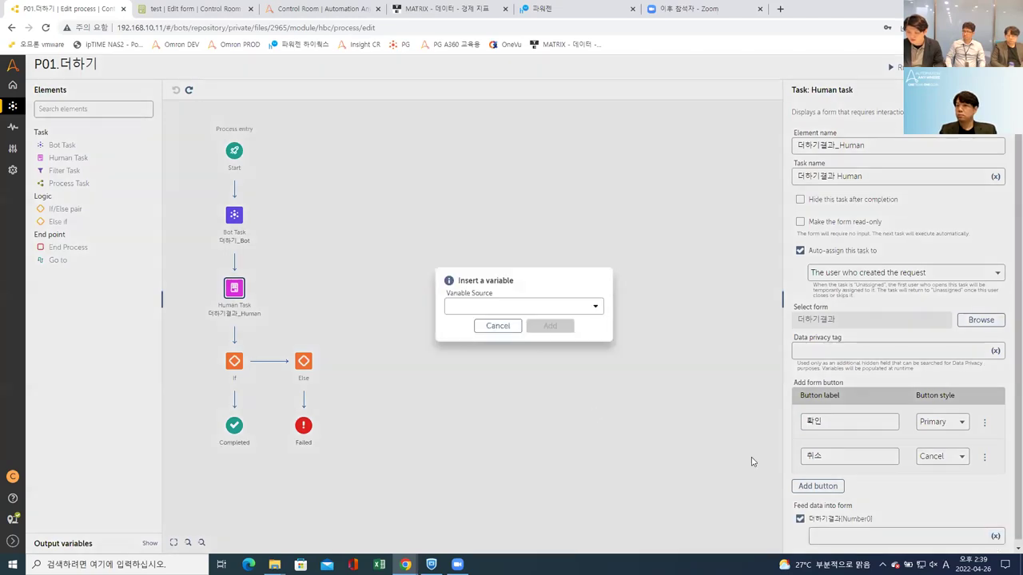
click(541, 308)
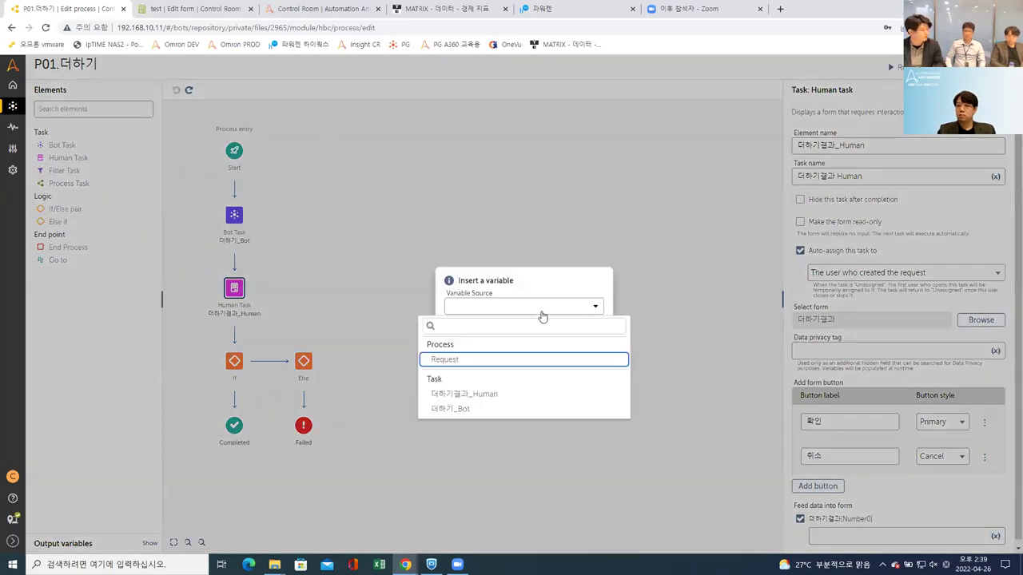
click(466, 410)
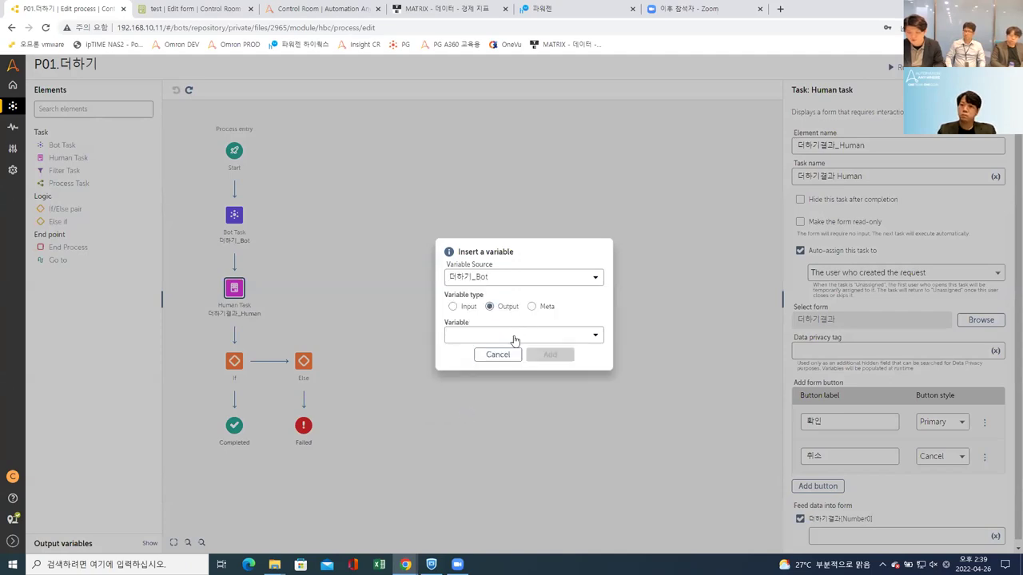
click(515, 337)
click(496, 375)
click(545, 354)
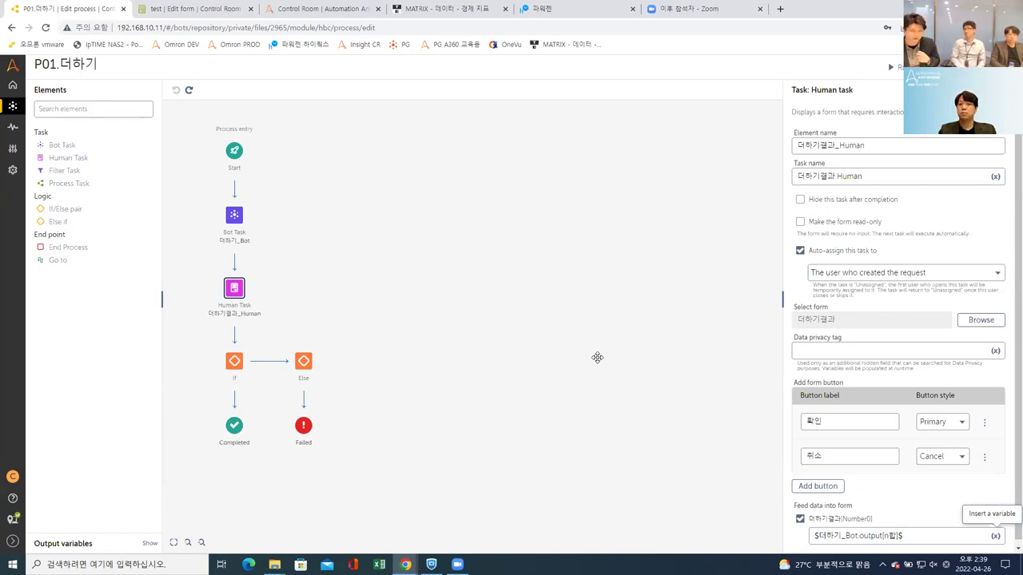
click(235, 366)
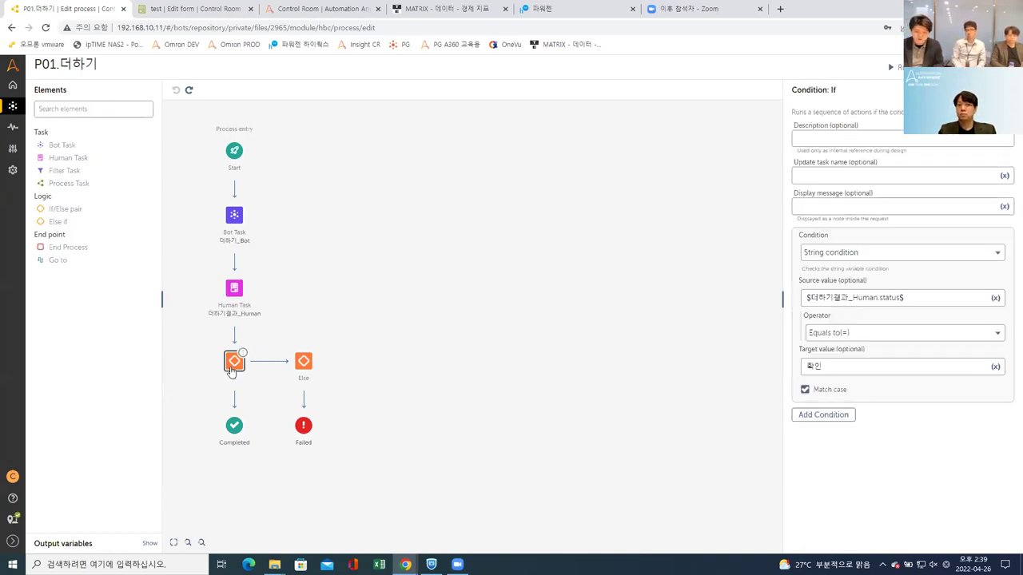
Step: Review the 확인/취소 buttons and the If condition comparing $더하기결과_Human.status$ to 확인
click(234, 291)
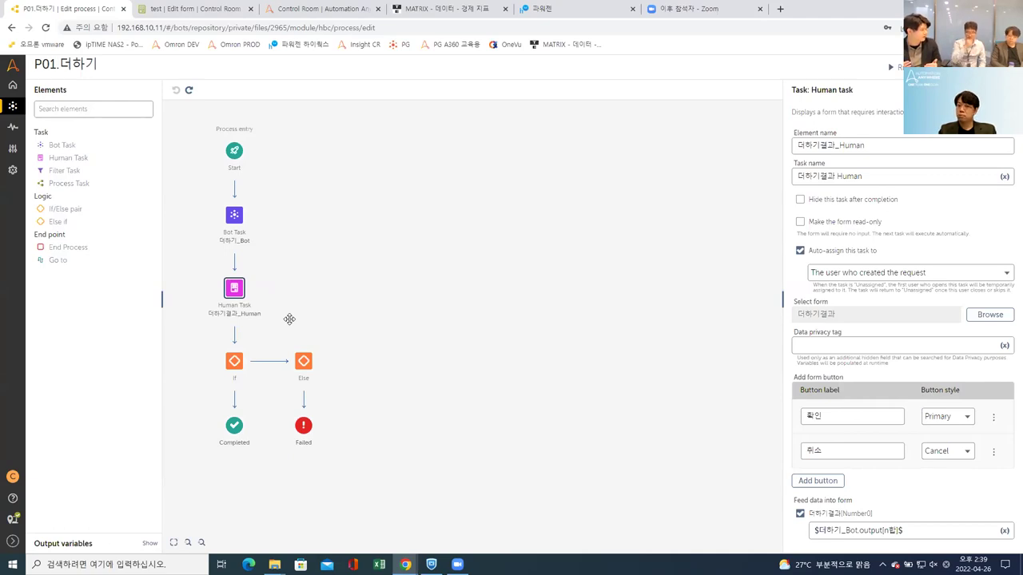
click(854, 414)
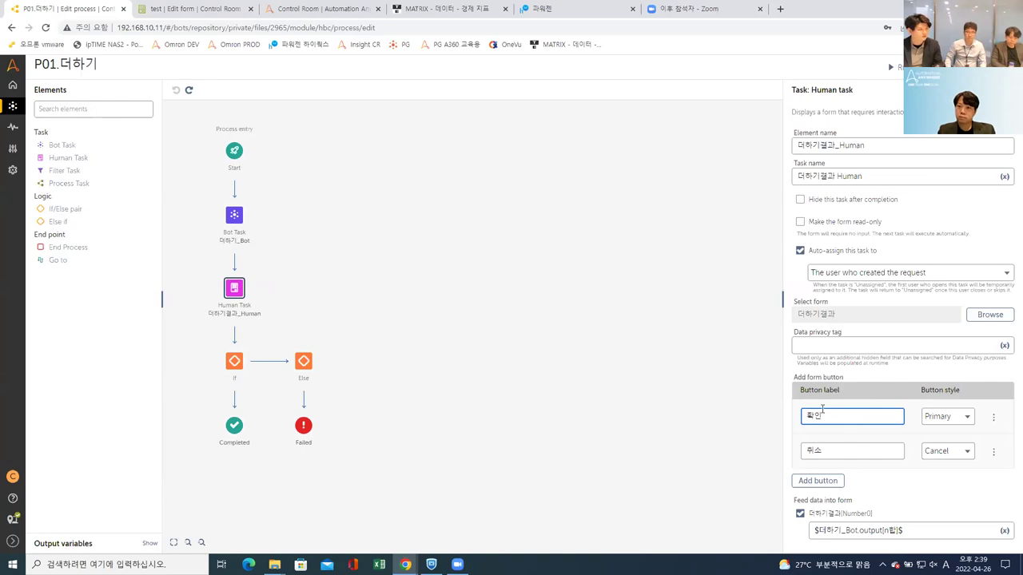
click(849, 451)
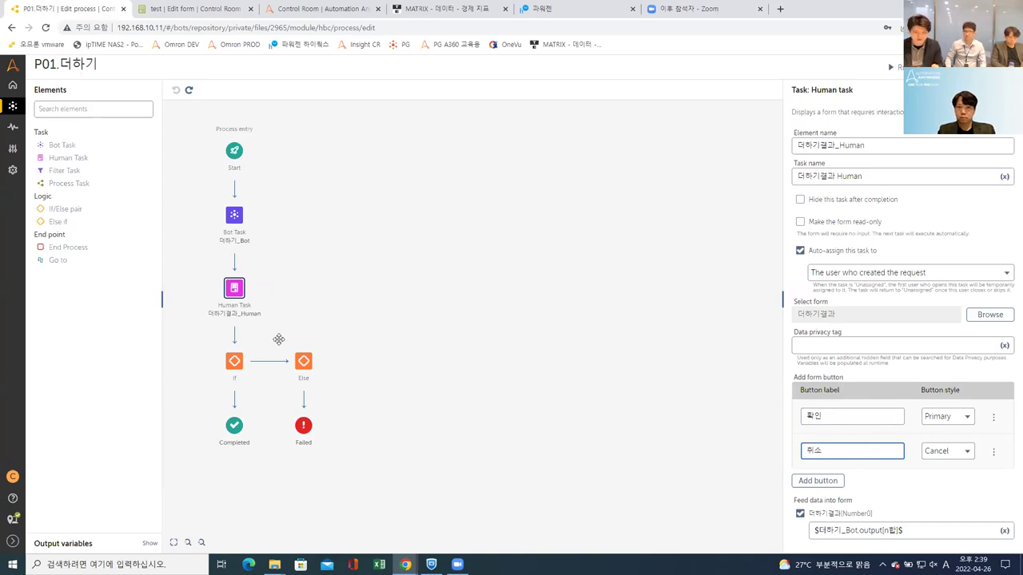
click(234, 362)
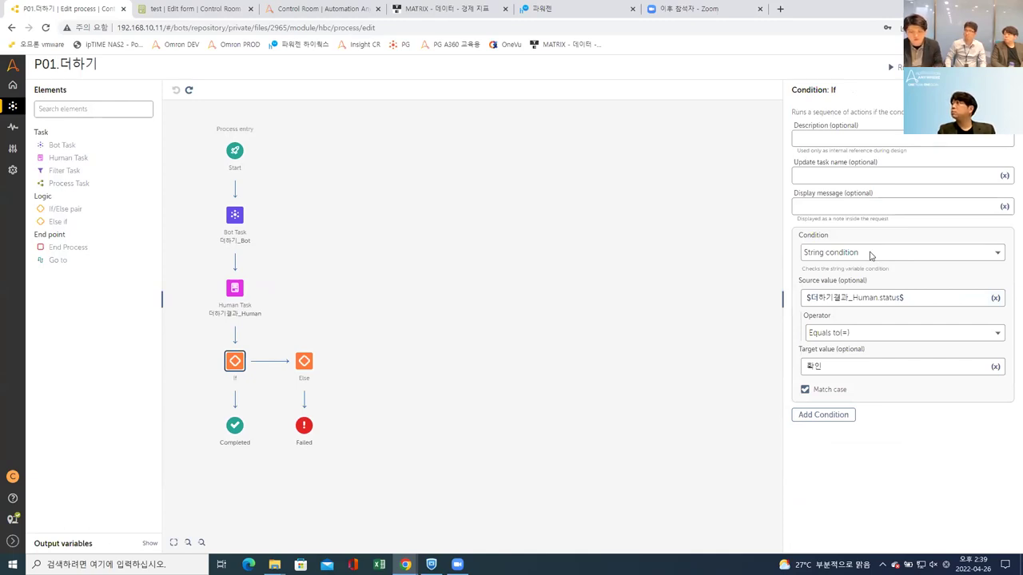
drag(848, 297, 879, 298)
double_click(888, 297)
click(883, 297)
click(852, 370)
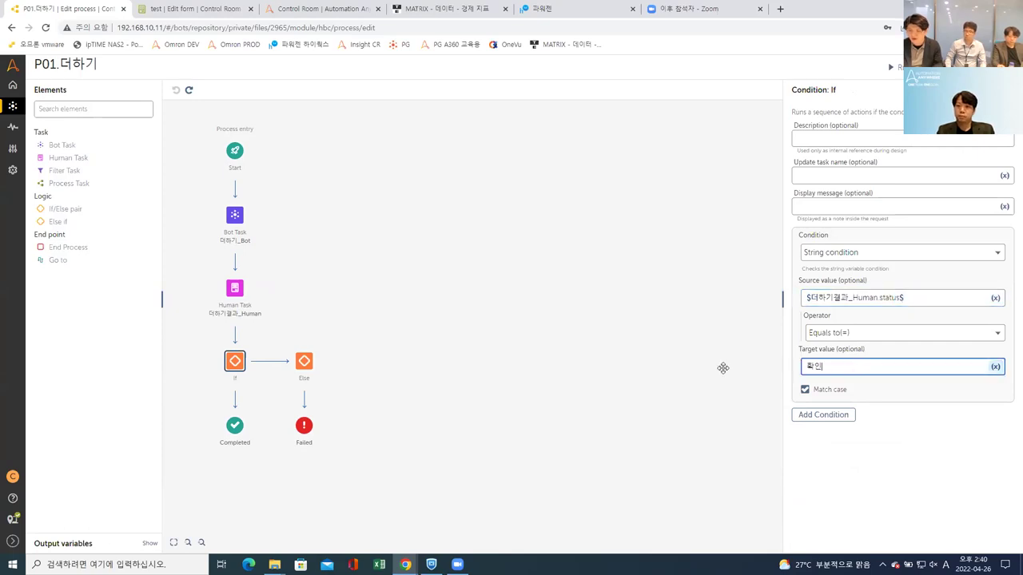
click(236, 425)
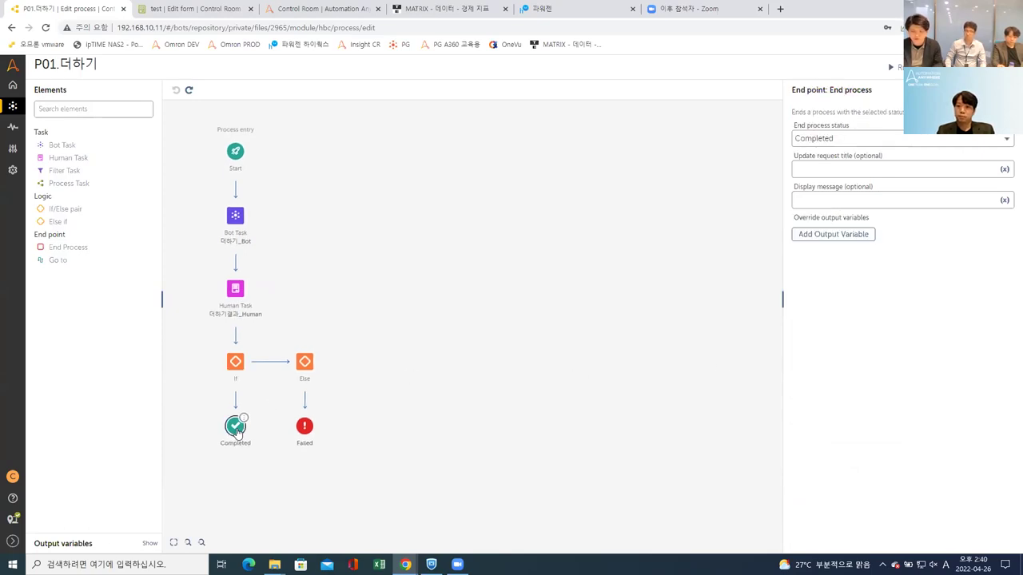
click(304, 364)
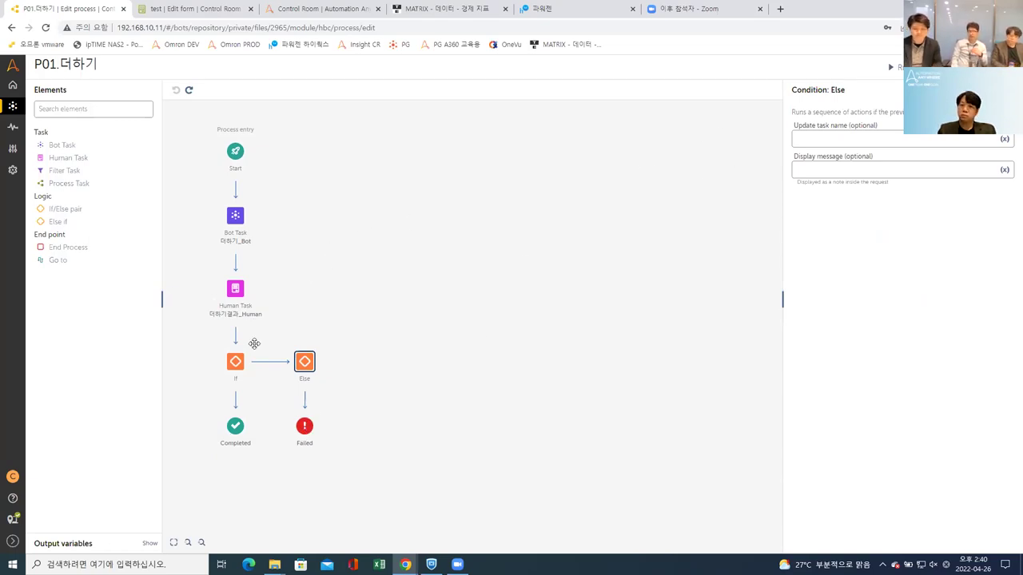
click(235, 362)
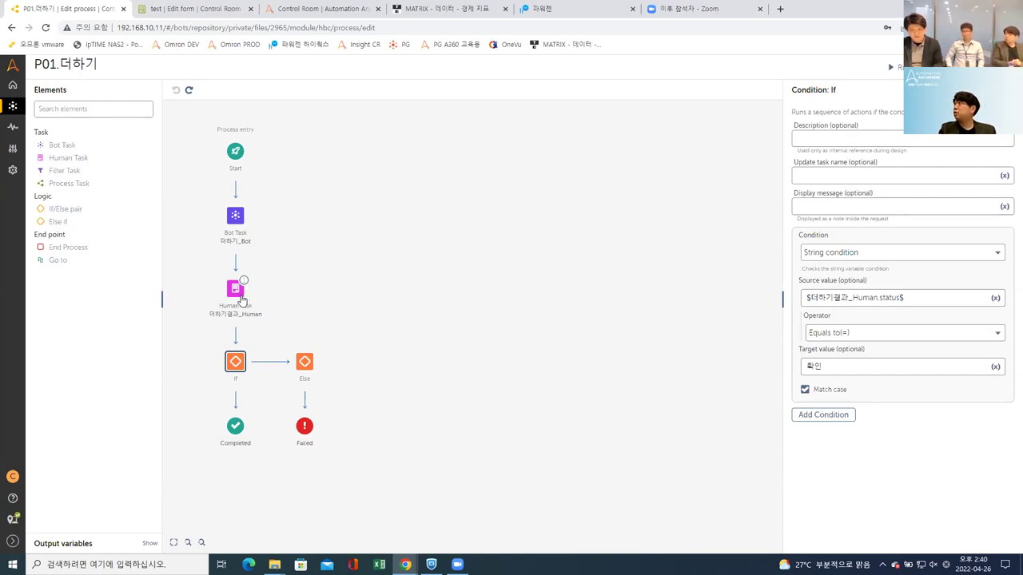
Step: Place an Else if branch right after the If, ahead of the Else branch
click(242, 299)
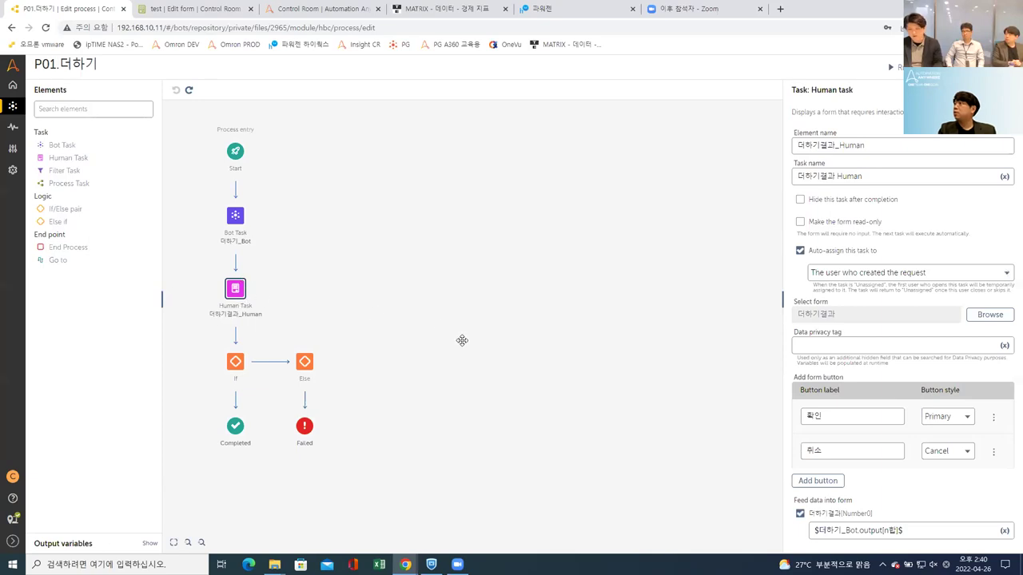
click(236, 361)
click(251, 302)
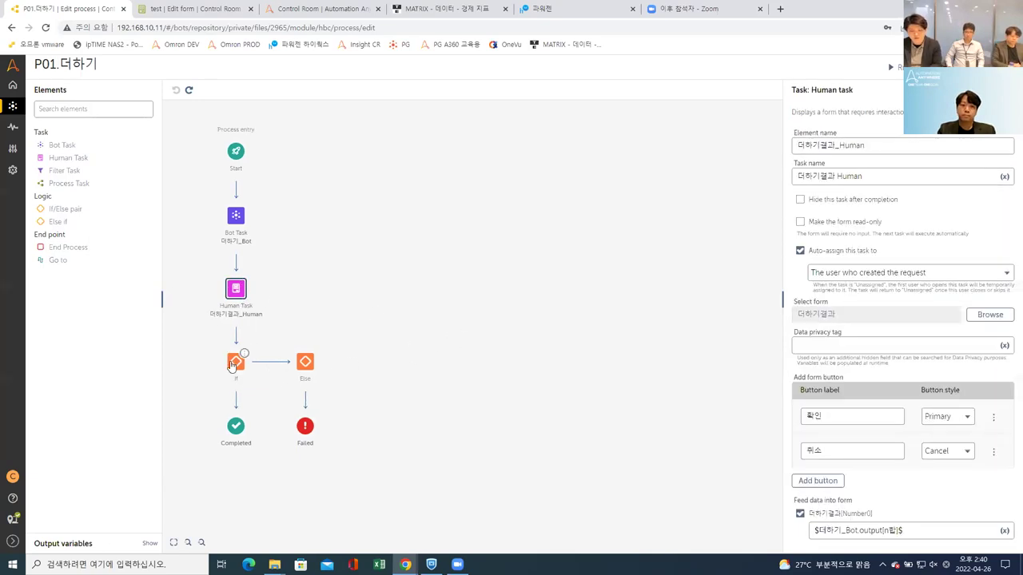
click(232, 364)
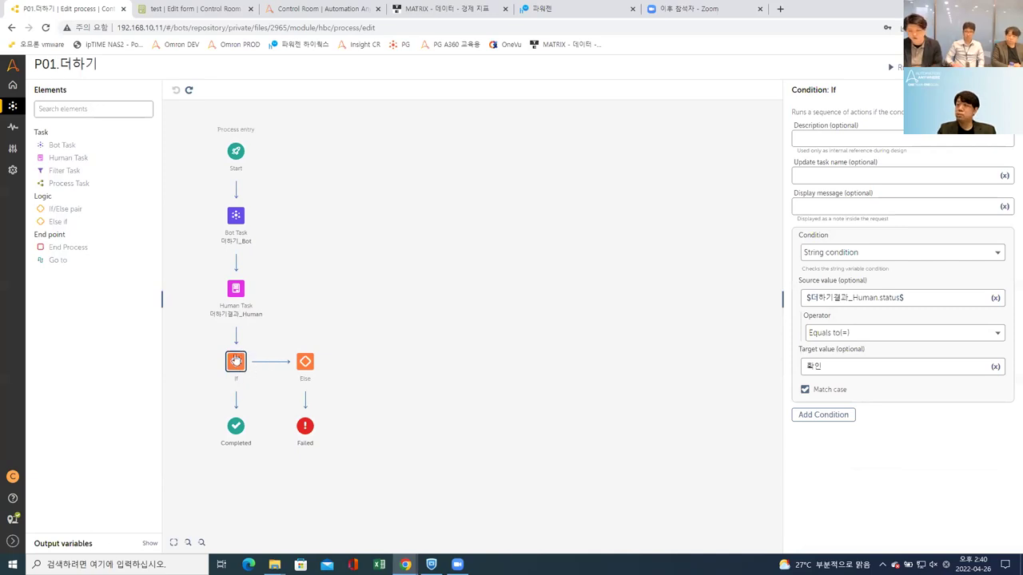
drag(91, 222, 275, 371)
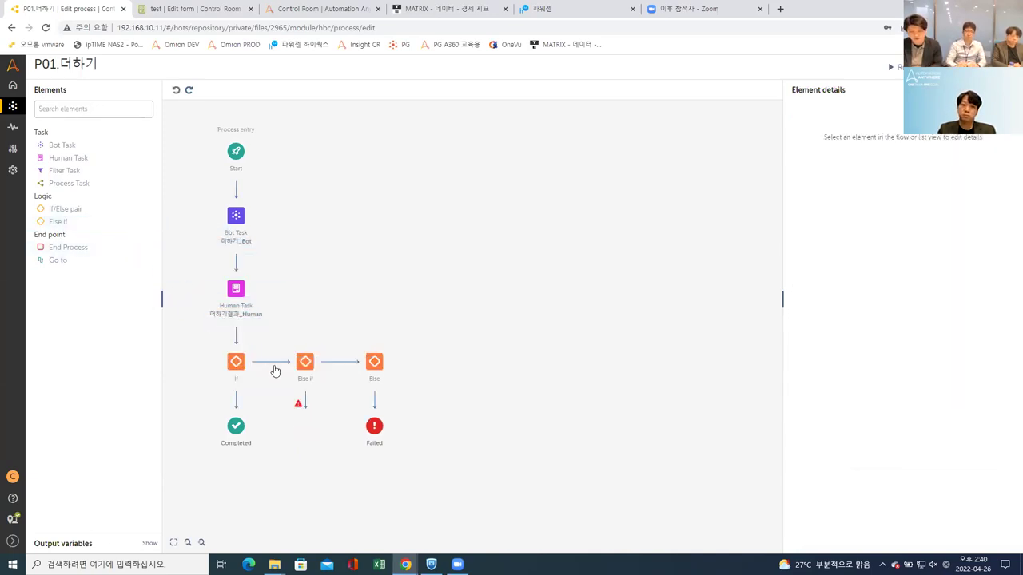
Step: Add a third Human Task button labelled 실패 with the Secondary style
click(236, 290)
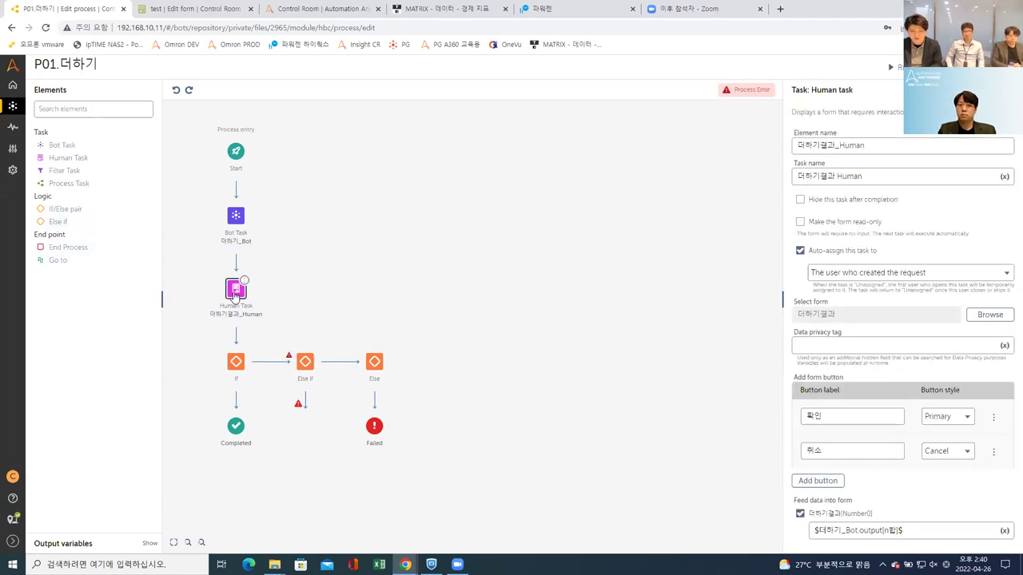
click(833, 483)
scroll(852, 460, down, 1)
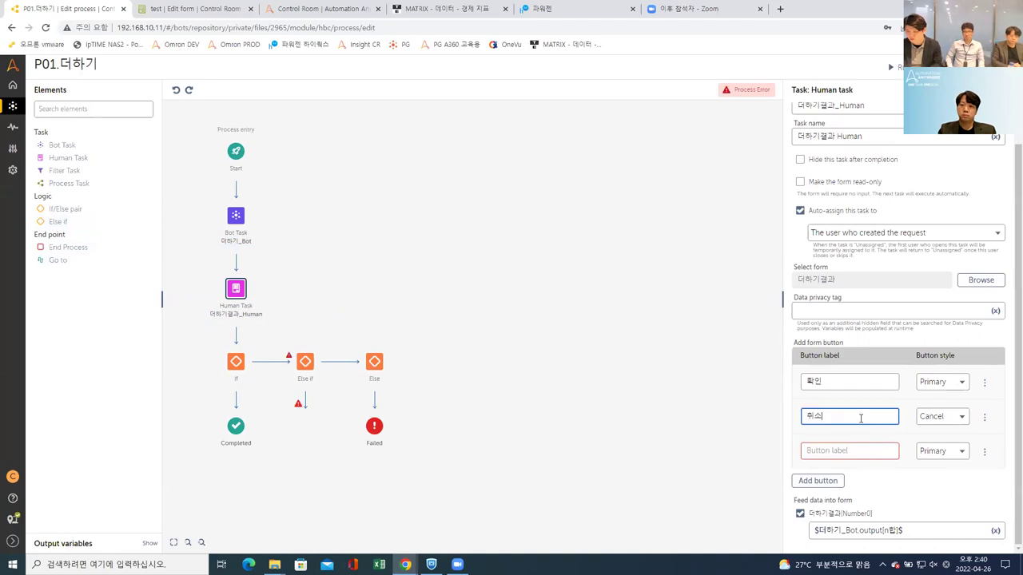
click(873, 452)
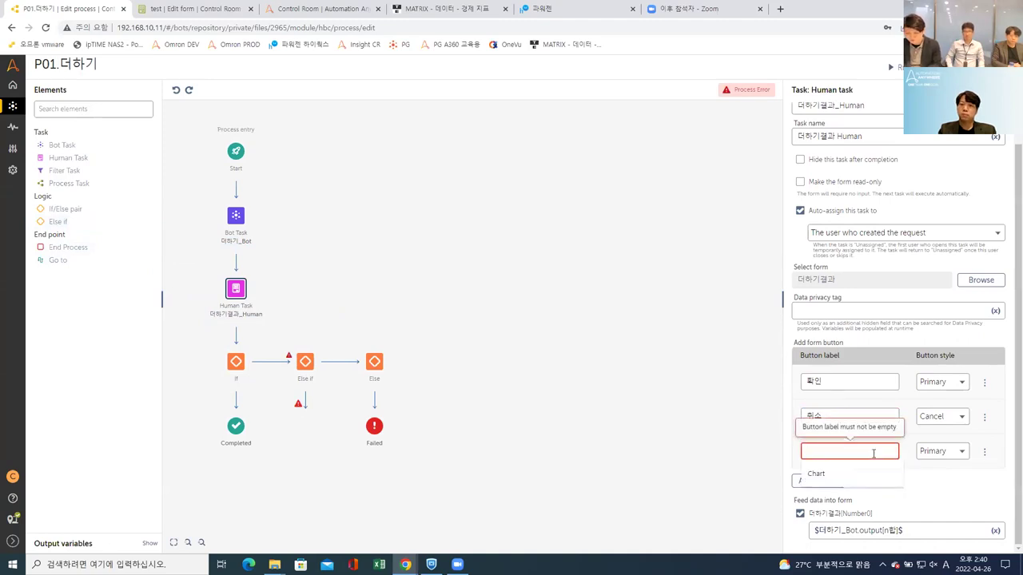
text(개)
key(BackSpace)
key(BackSpace)
text(실패)
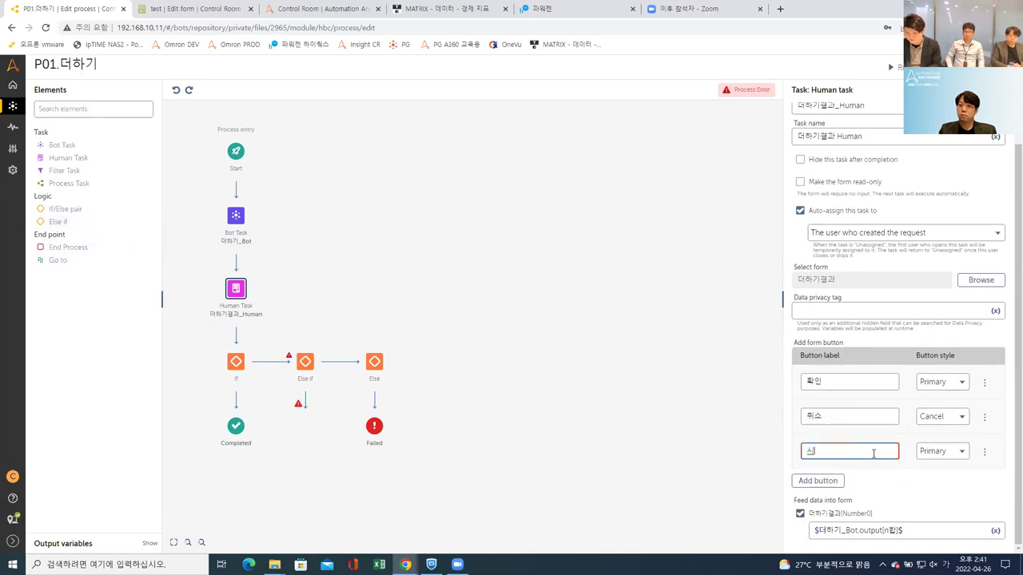
click(949, 452)
click(945, 473)
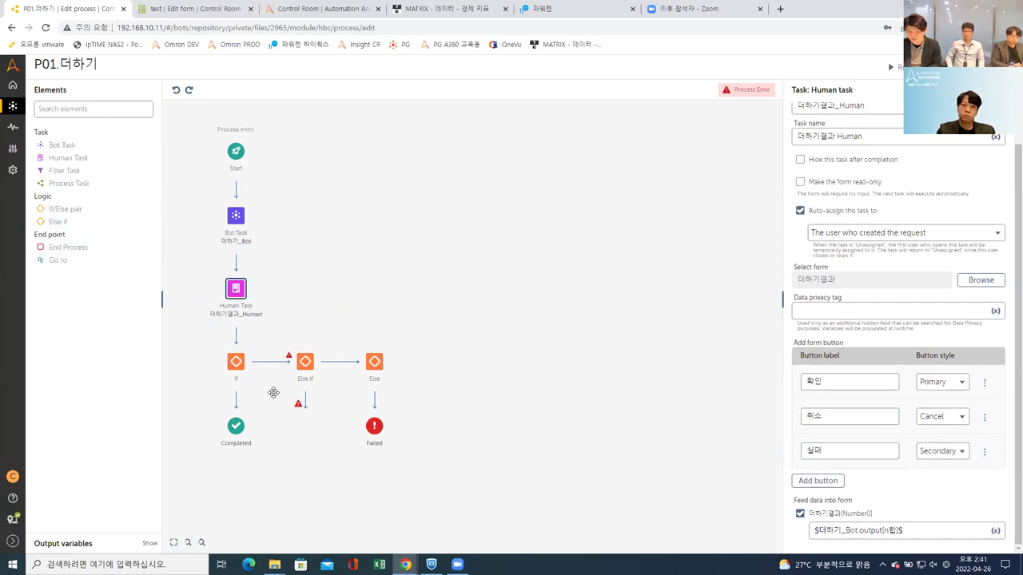
Step: Copy the If condition's source value $더하기결과_Human.status$
click(235, 361)
click(948, 300)
key(ctrl+a)
key(ctrl+c)
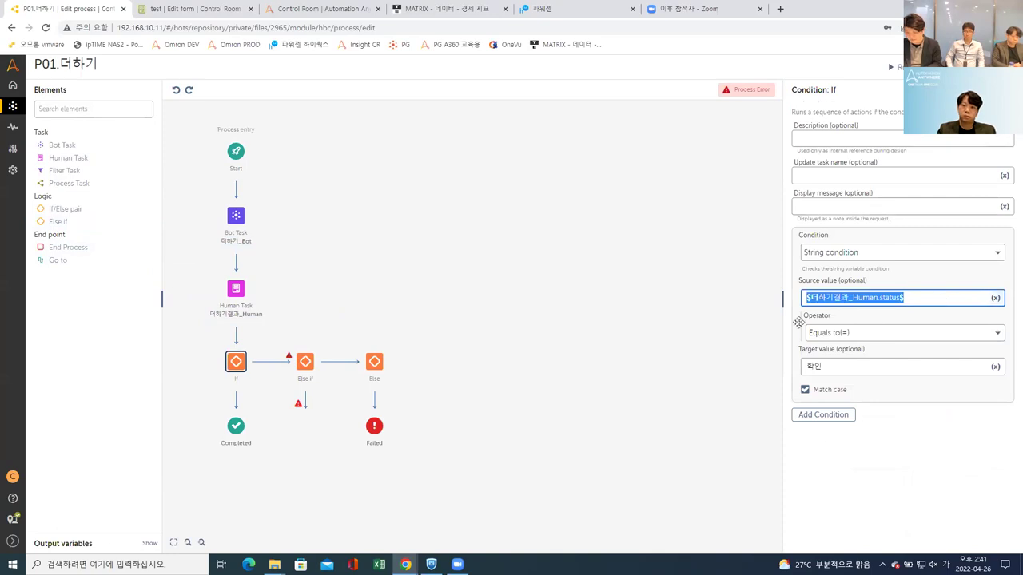
Step: Make Else if a String condition: $더하기결과_Human.status$ equals 실패
click(307, 364)
click(949, 254)
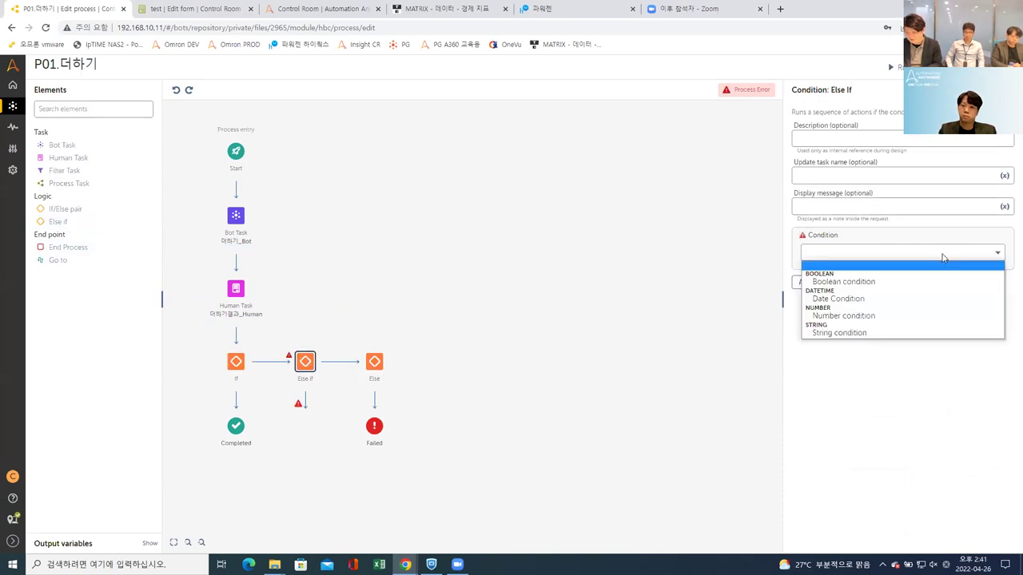
click(869, 332)
click(859, 298)
key(ctrl+v)
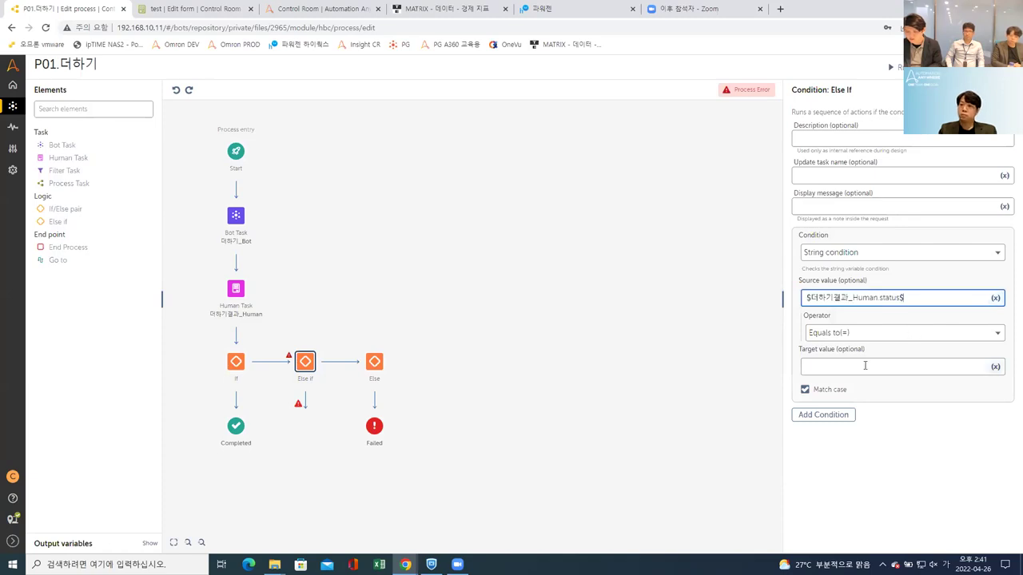
click(237, 291)
click(845, 491)
double_click(845, 491)
key(ctrl+c)
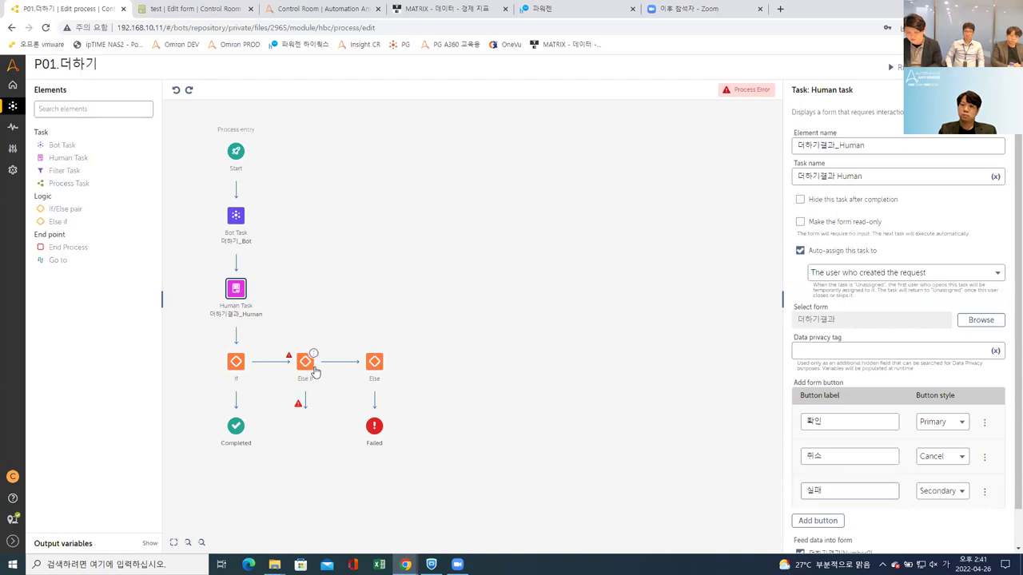
click(306, 361)
click(854, 366)
key(ctrl+v)
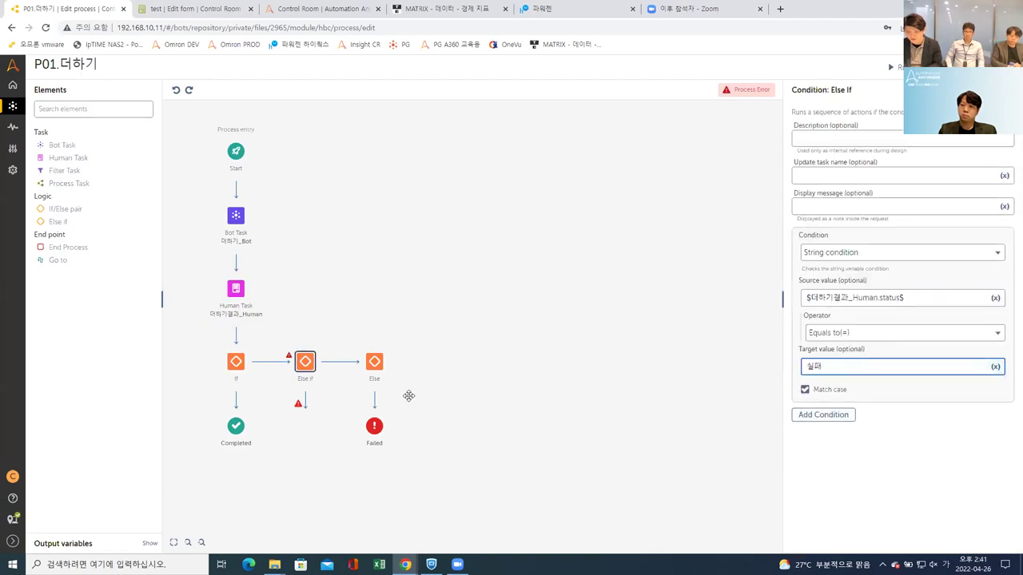
Step: Add an End Process under the Else if branch with status Failed
drag(72, 247, 308, 405)
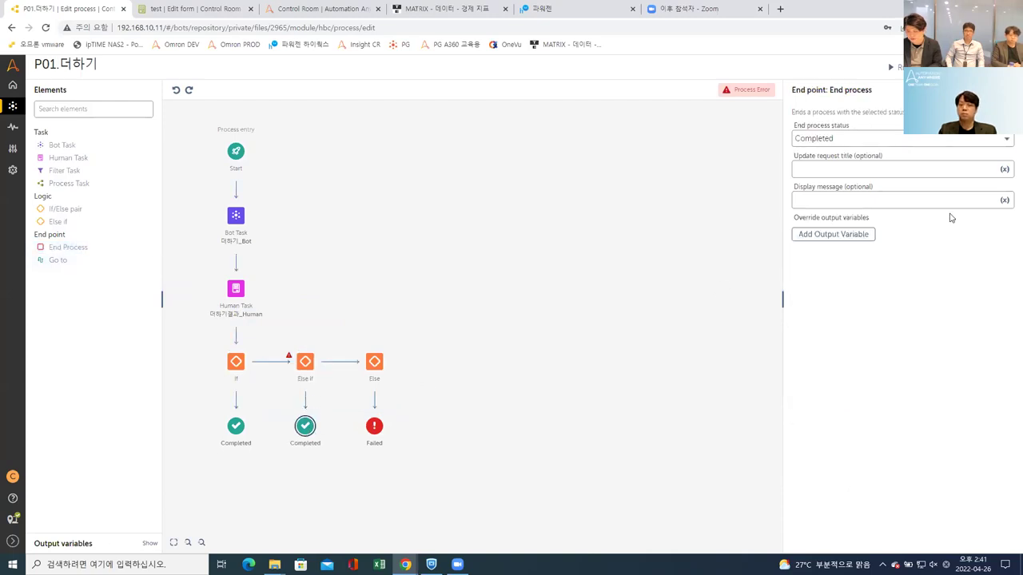
click(911, 140)
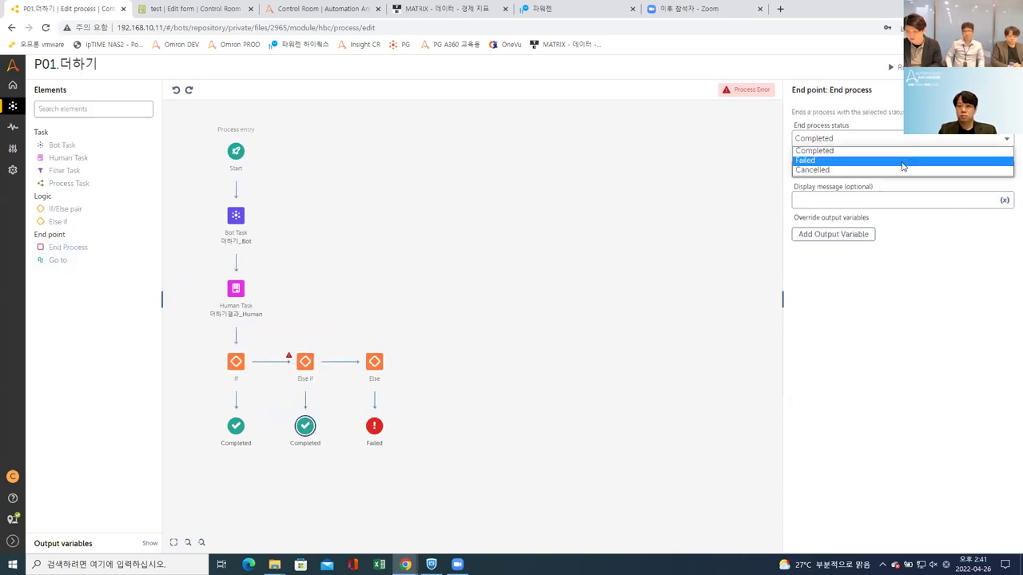
click(893, 161)
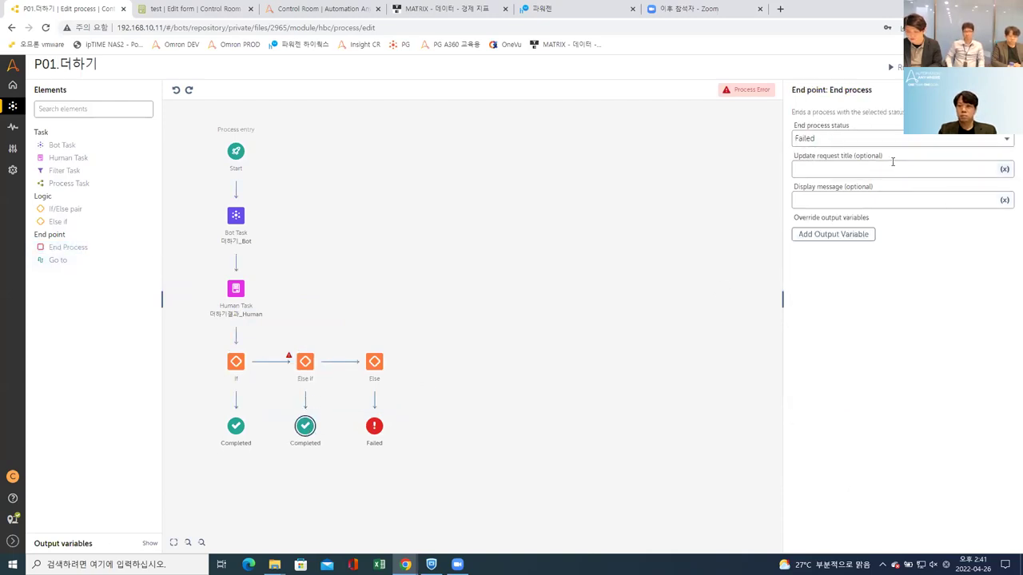
click(307, 362)
Step: Change the Else branch's end point status to Cancelled
click(375, 366)
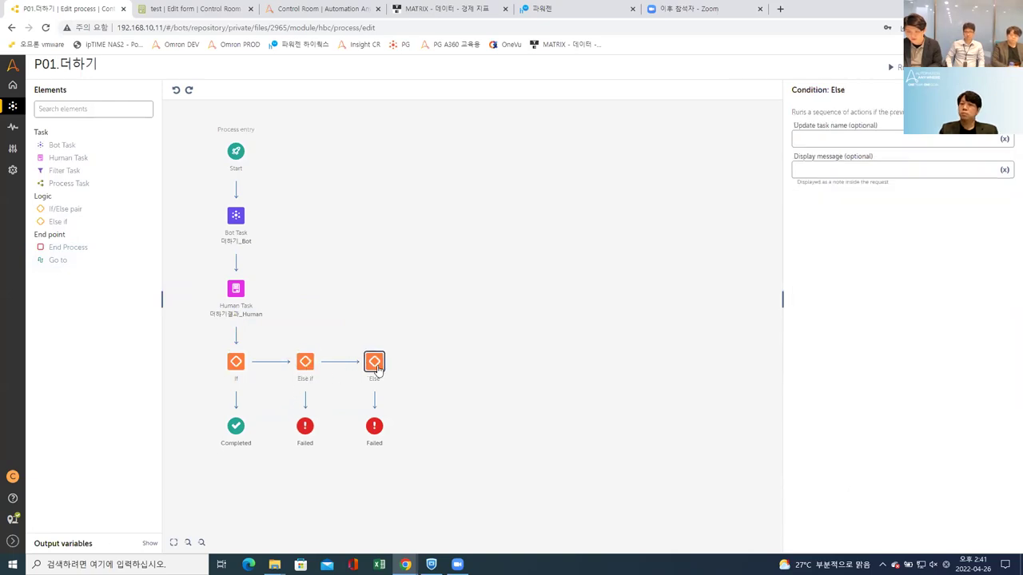
click(374, 428)
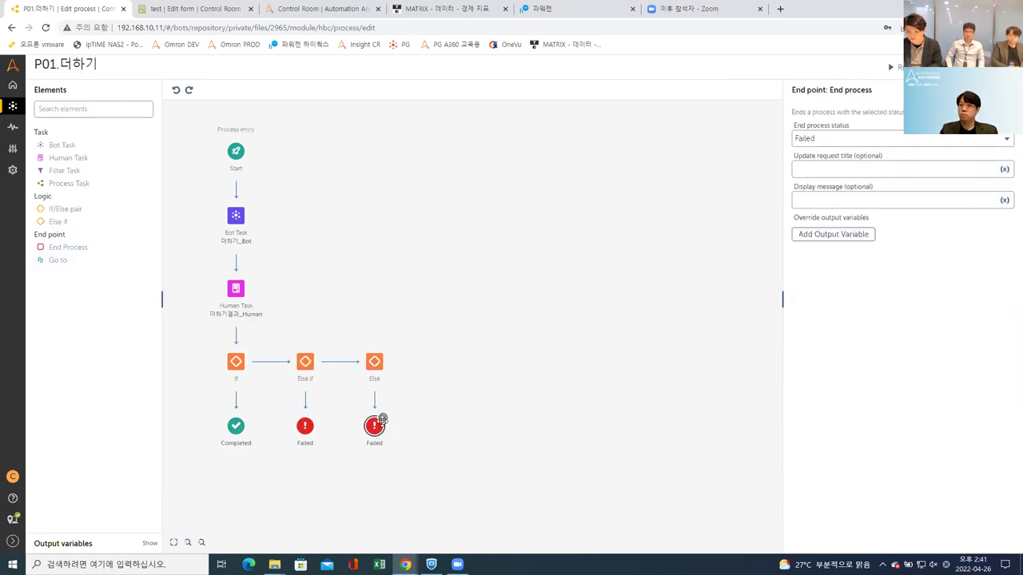
click(901, 141)
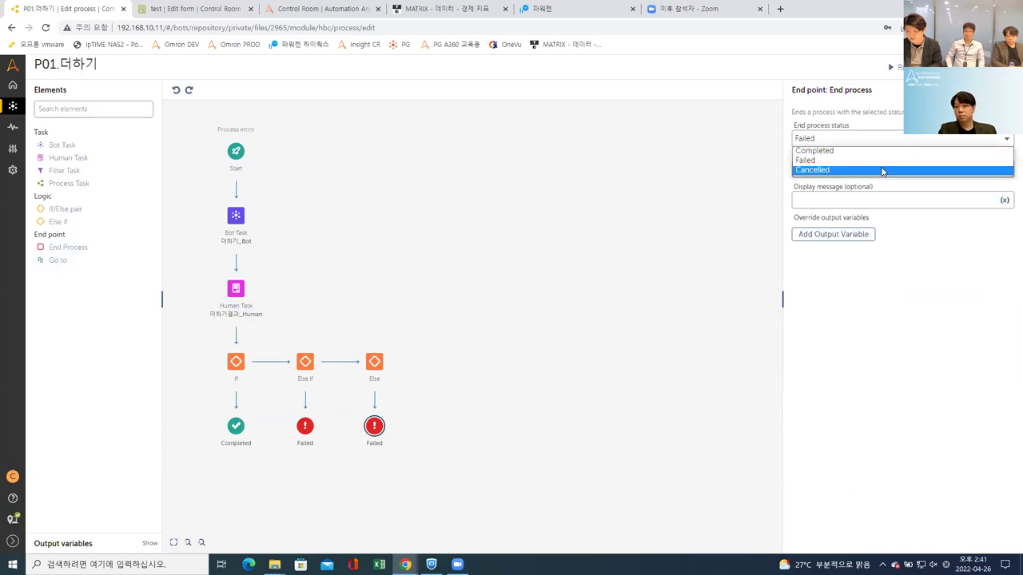
click(887, 169)
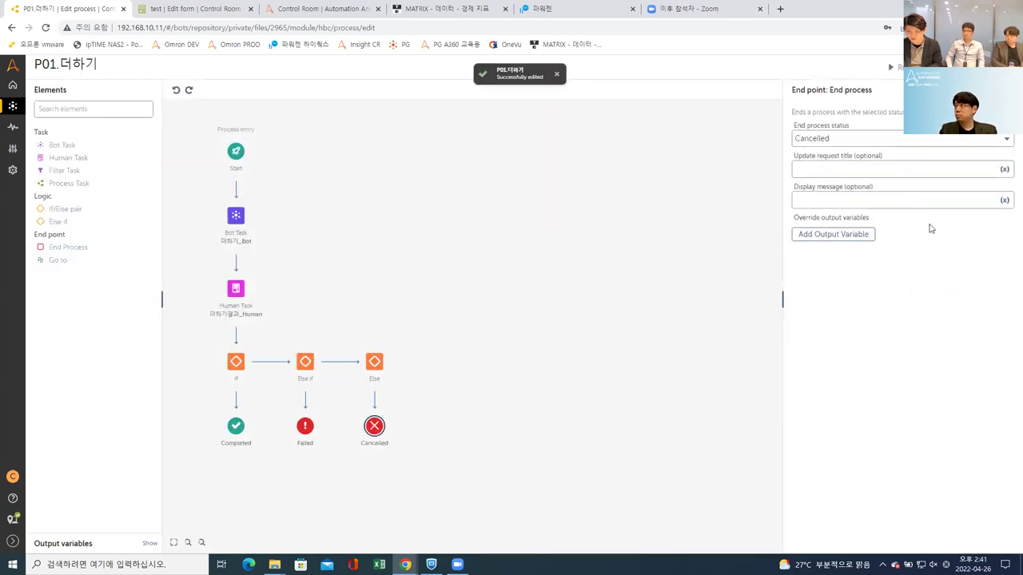
click(240, 288)
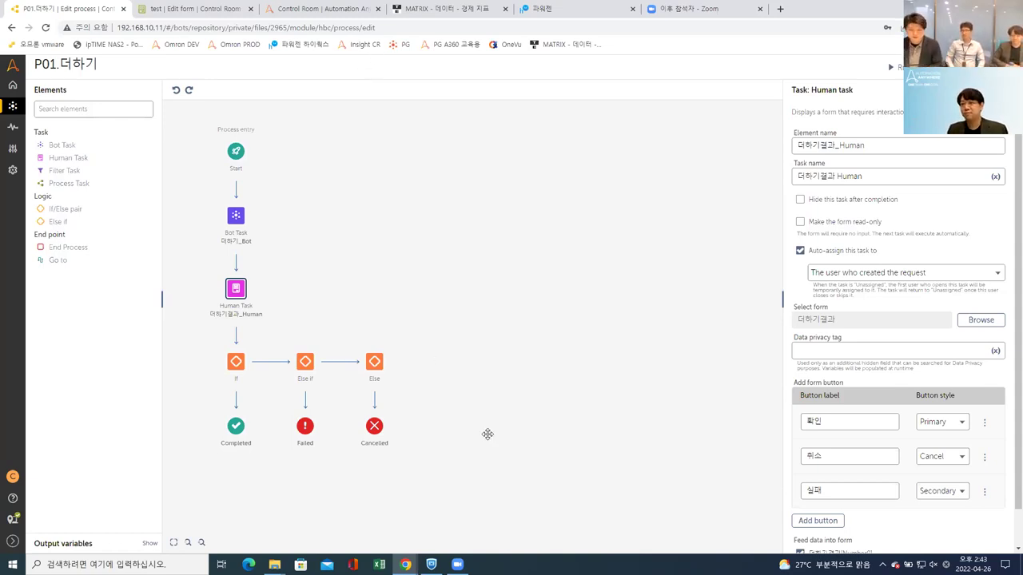
Step: Recheck the If and Else if conditions, then start a new P01.더하기 request at 숫자1
click(237, 364)
click(302, 363)
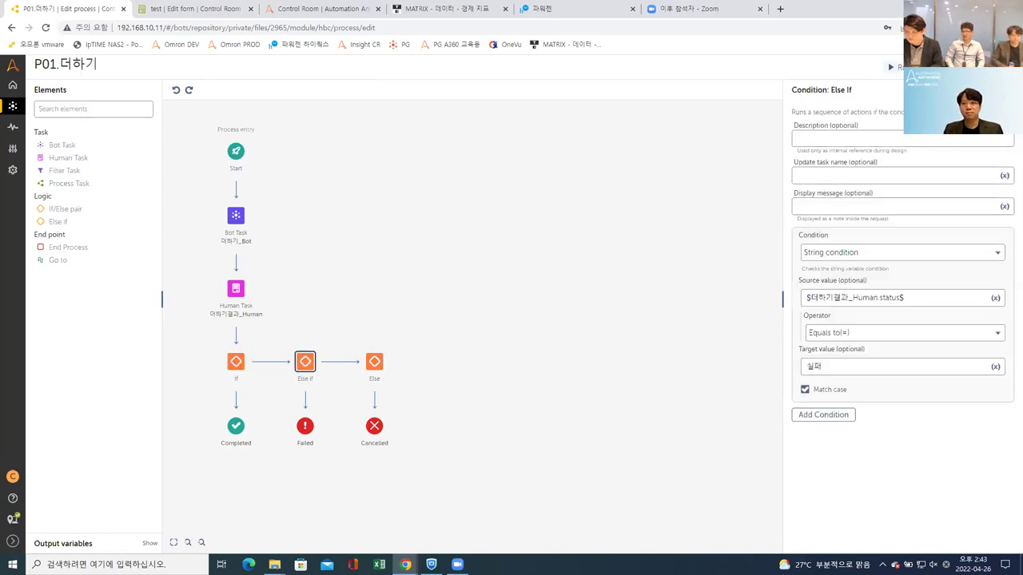
click(894, 67)
click(467, 166)
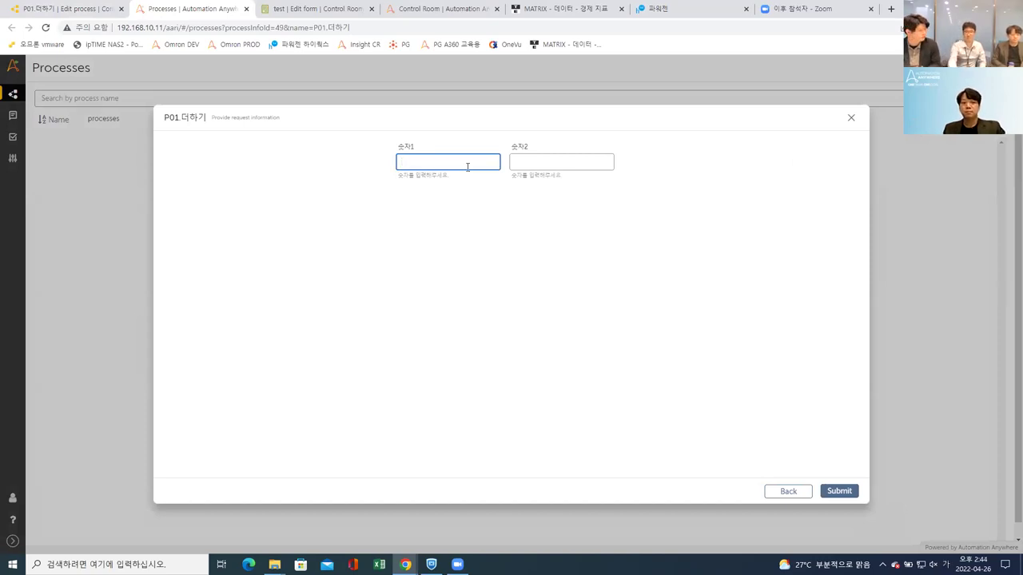
Step: Submit the request with 숫자1 = 1 and 숫자2 = 2, then accept the result 3 with 확인
text(1)
click(566, 164)
text(2)
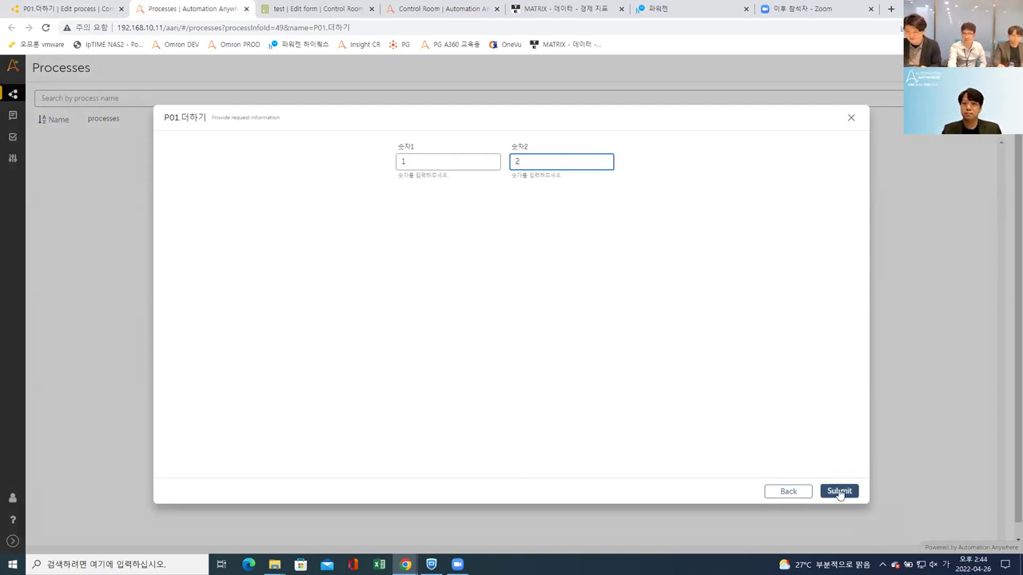
click(839, 490)
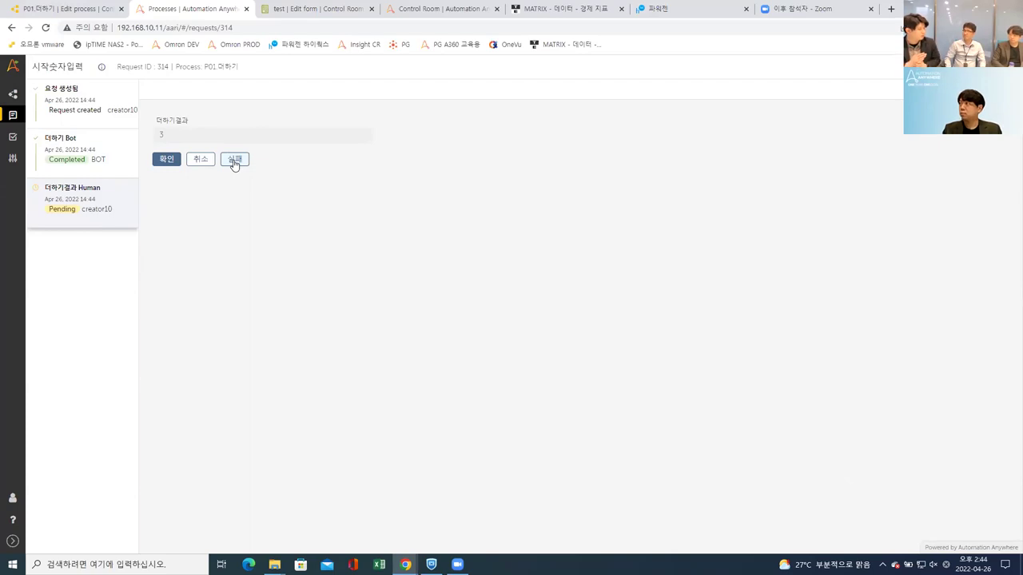
click(164, 159)
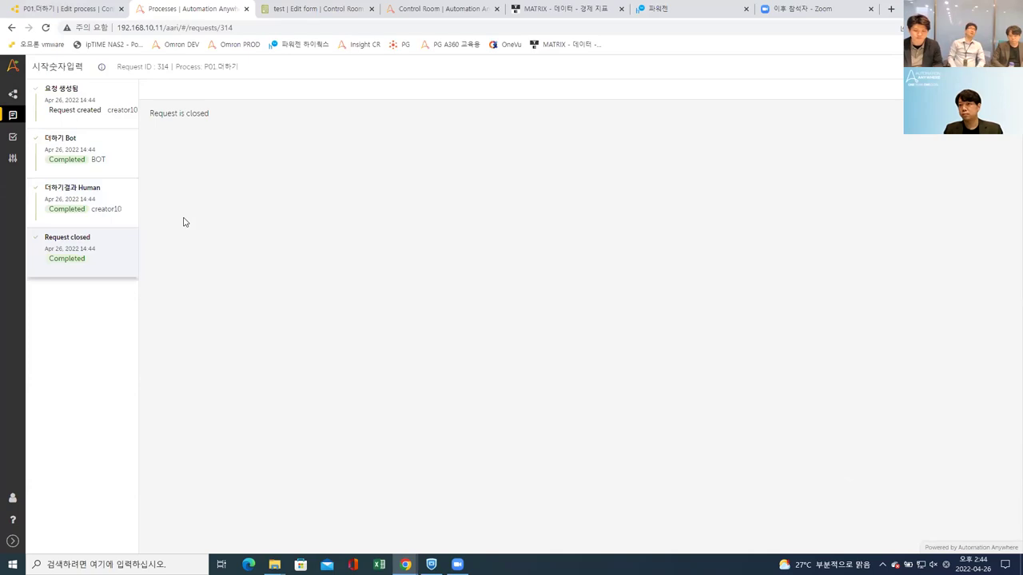